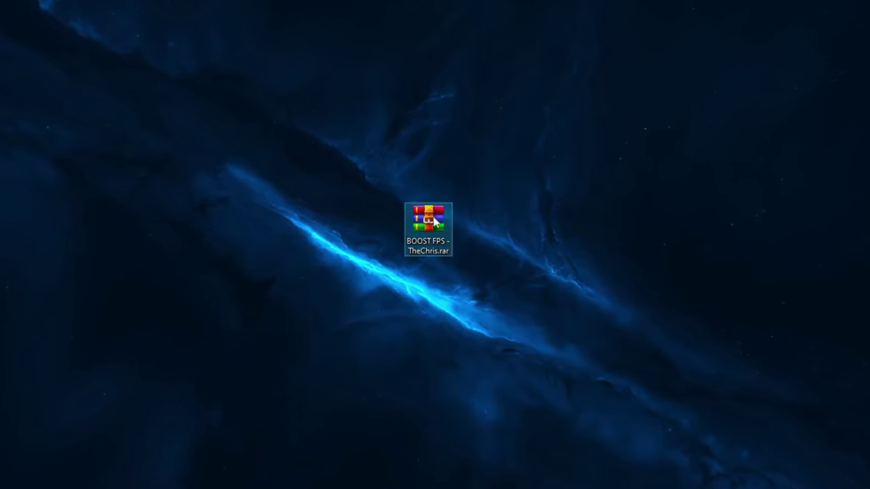
- Extract the BOOST FPS - TheChris.rar archive onto the desktop
left_click_drag(427, 218, 534, 338)
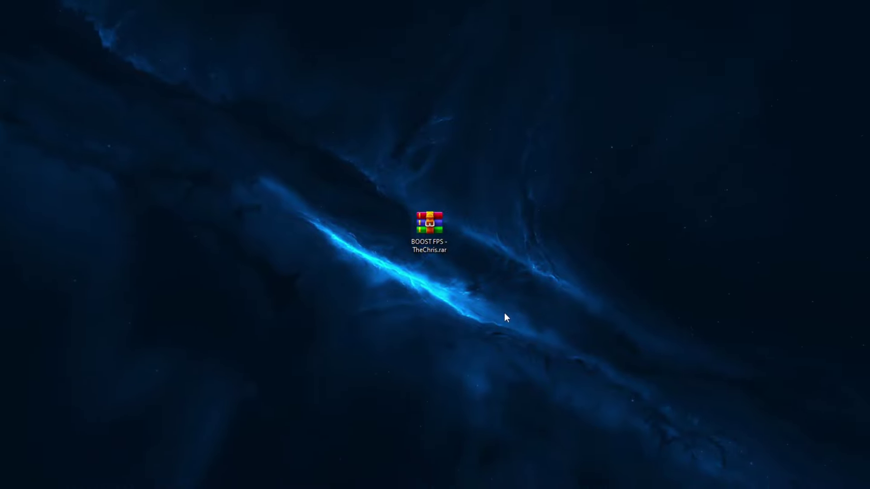
left_click_drag(380, 198, 483, 270)
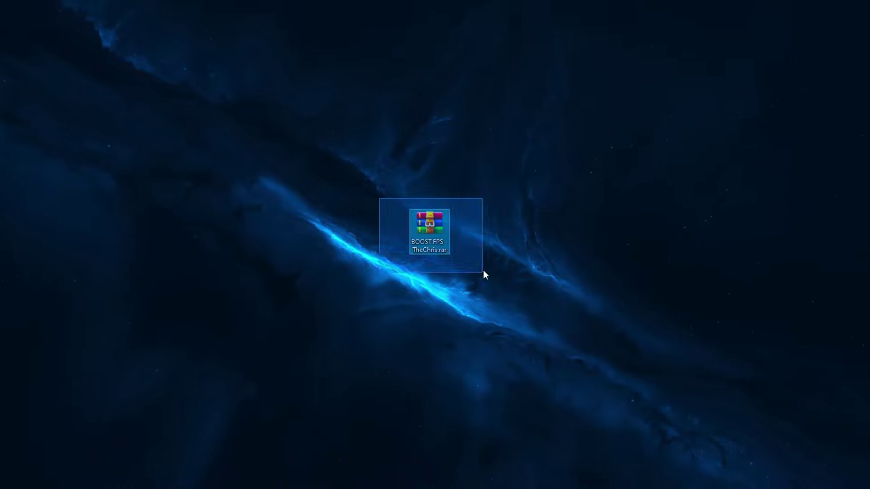
right_click(424, 225)
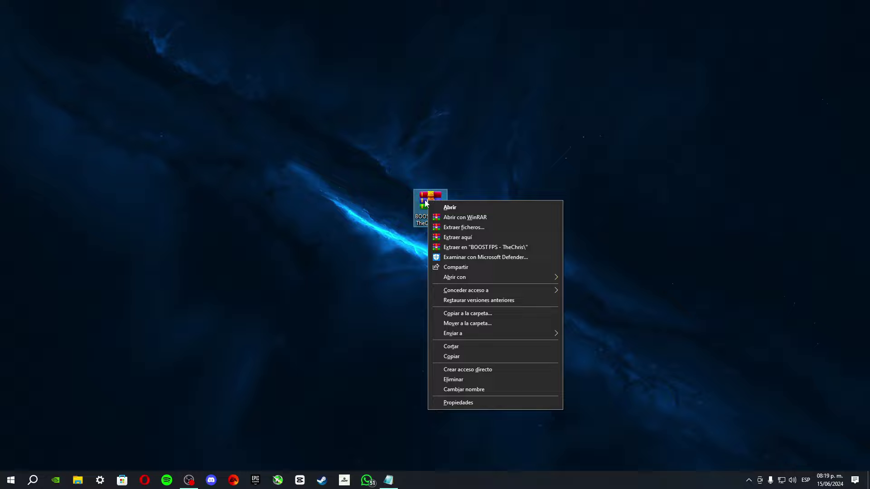
left_click(471, 239)
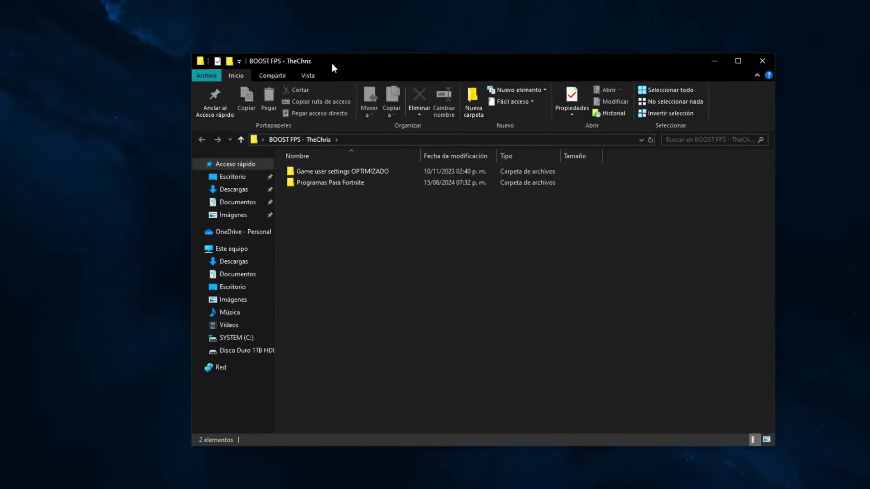
- Open the Game user settings OPTIMIZADO folder inside the extracted BOOST FPS - TheChris folder
left_click_drag(460, 218, 455, 169)
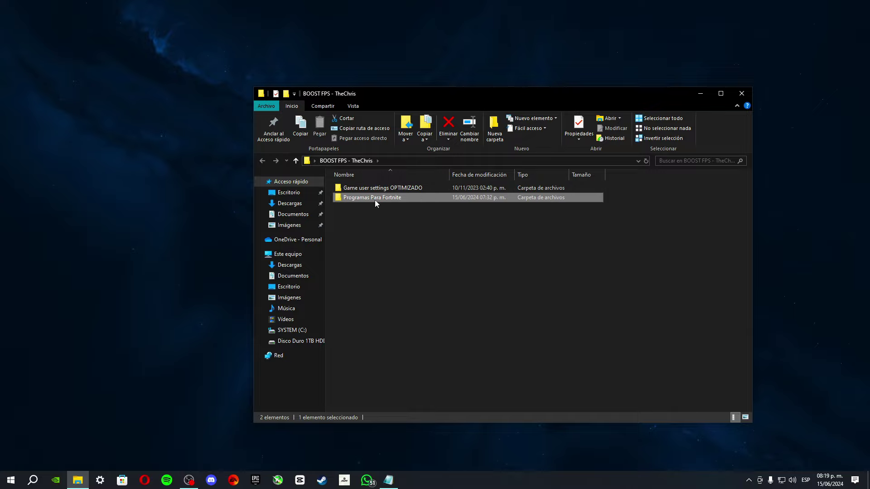
left_click(382, 245)
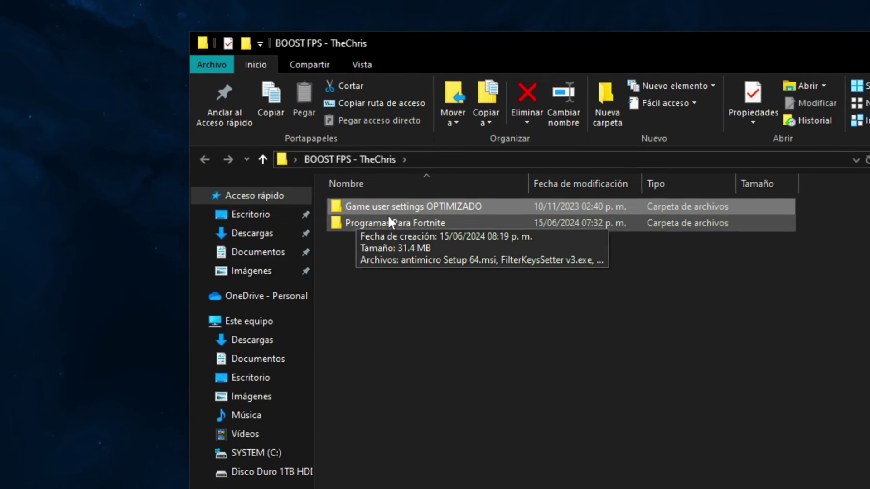
double_click(375, 209)
left_click_drag(414, 208, 418, 212)
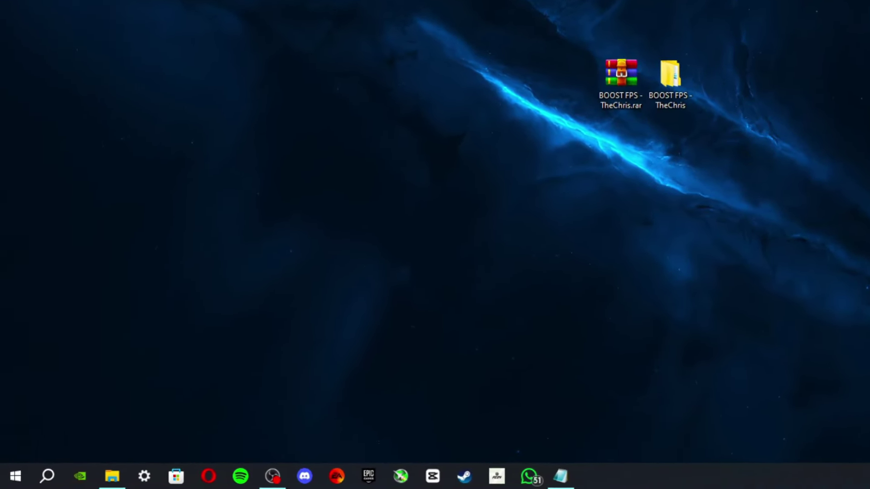
- Open the local application data folder by running %localappdata%
key("super+r")
left_click_drag(60, 382, 400, 197)
key("super")
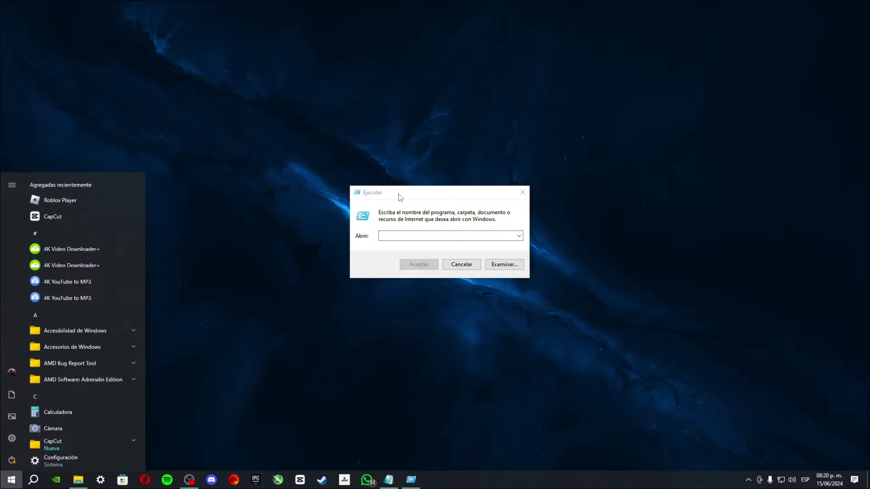
type("eje")
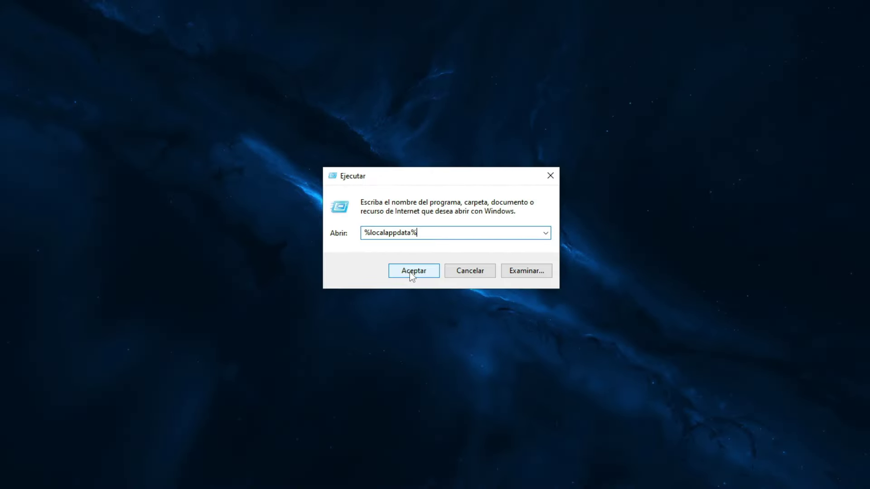
left_click(400, 315)
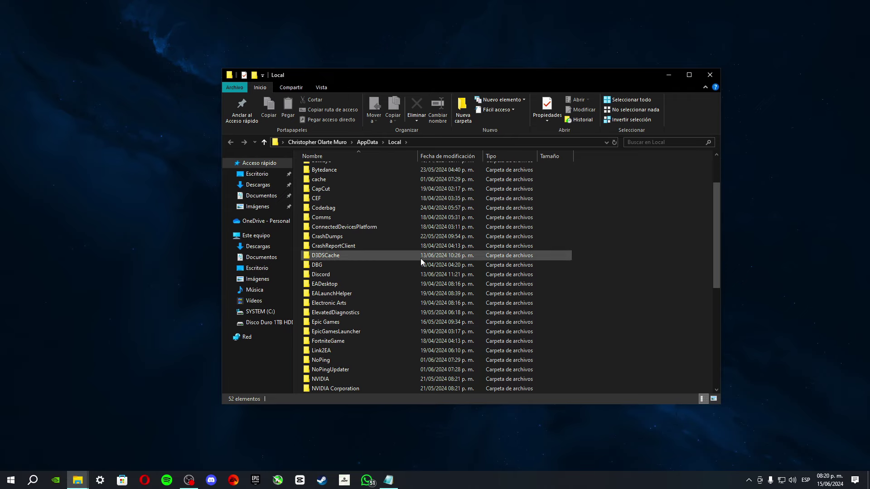
- Go into the FortniteGame folder and through Saved and Config to the WindowsClient folder
scroll(378, 209, "down", 3)
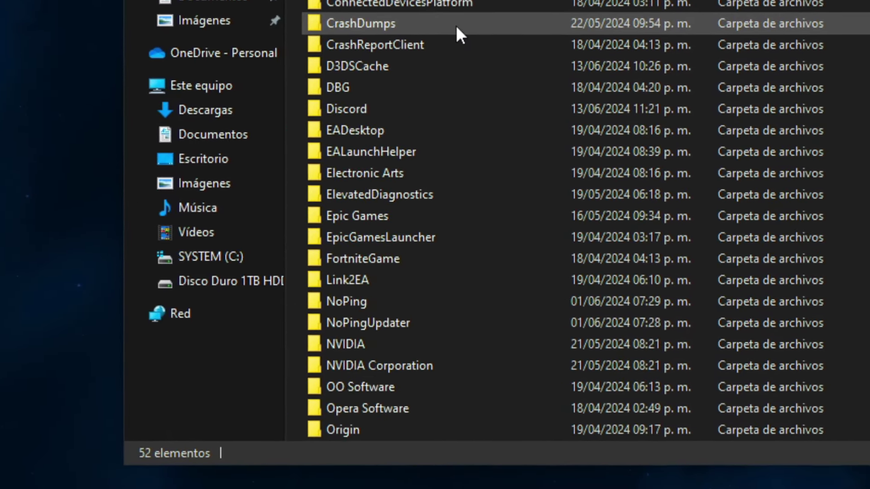
double_click(358, 260)
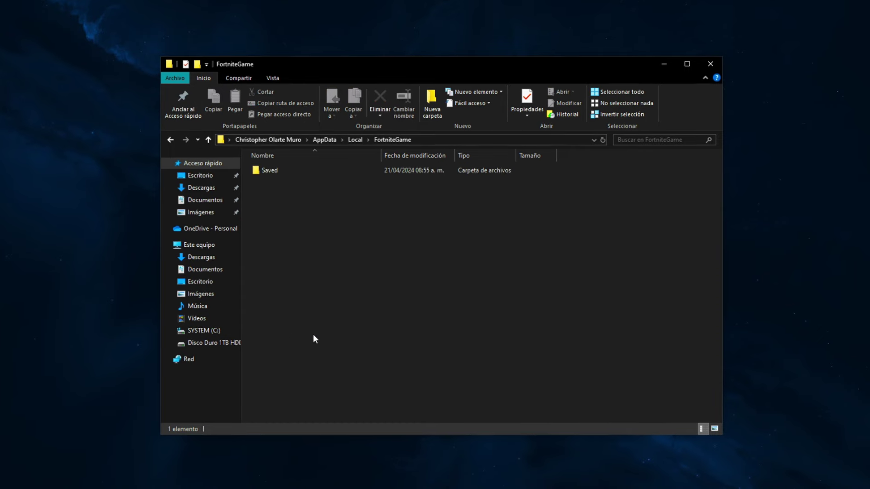
double_click(257, 172)
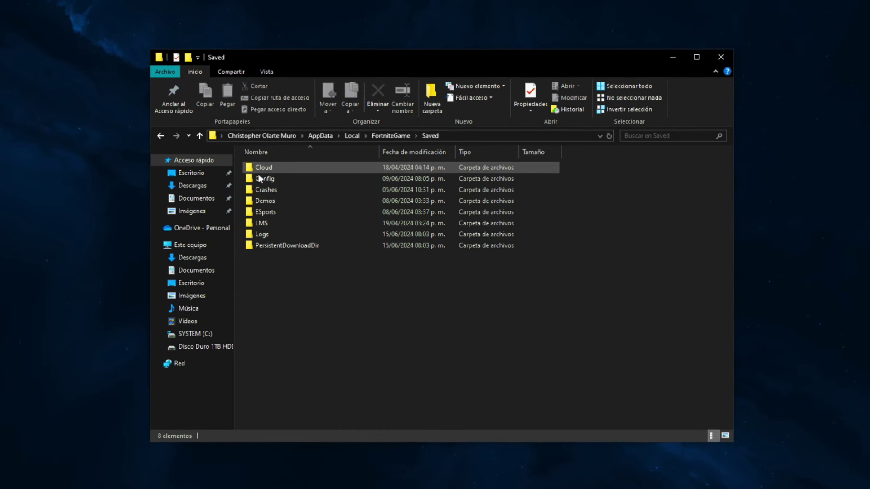
double_click(264, 176)
left_click(273, 180)
double_click(261, 176)
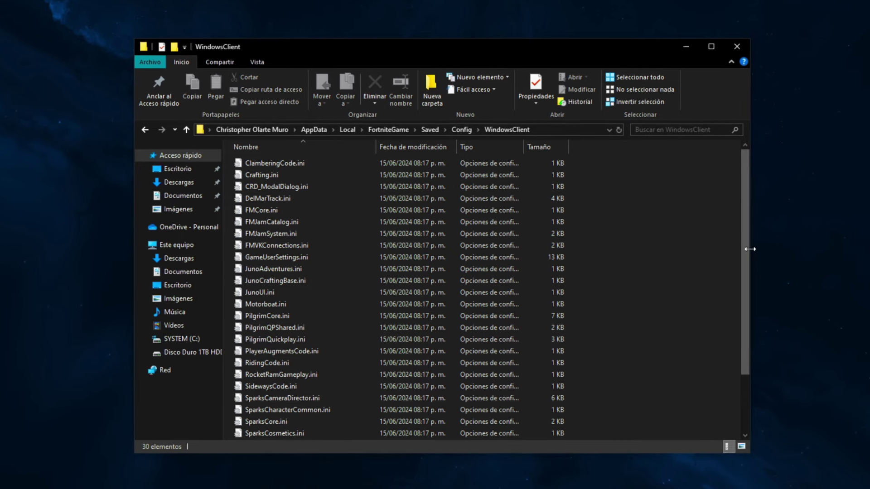
- Move the original GameUserSettings.ini from the WindowsClient folder to the desktop
scroll(752, 374, "down", 3)
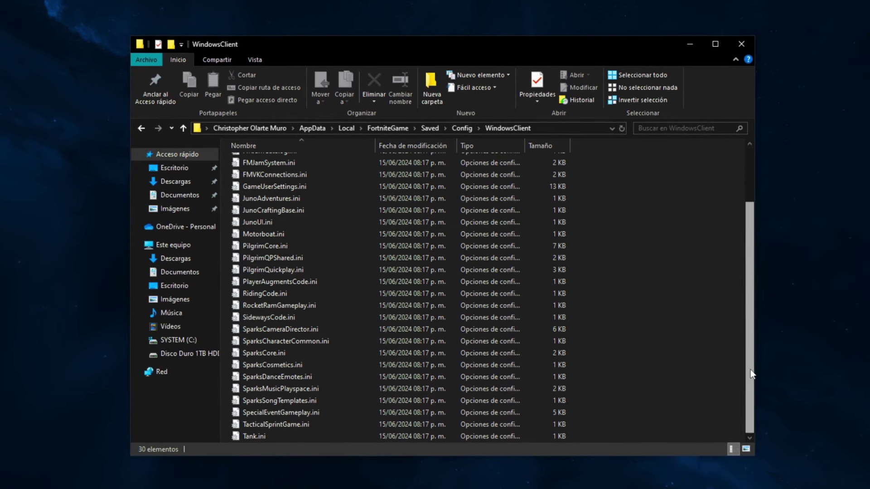
scroll(751, 374, "up", 2)
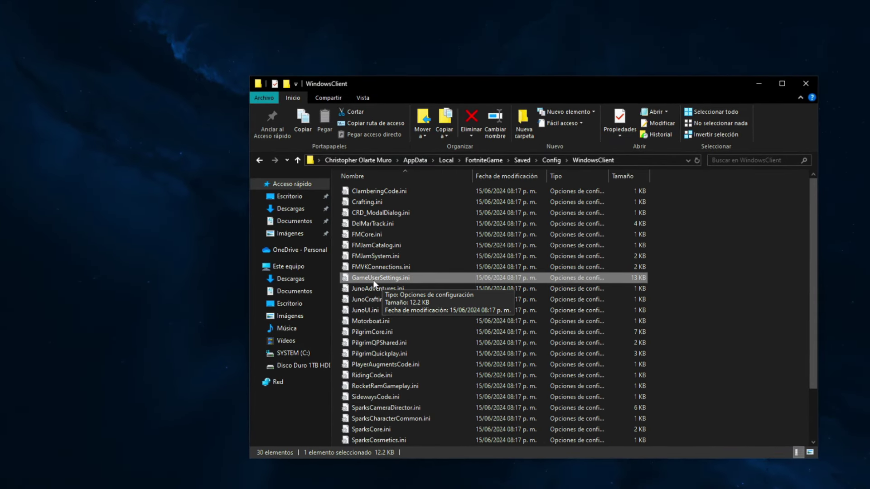
left_click_drag(339, 248, 419, 171)
- Move the optimized GameUserSettings.ini from the Game user settings OPTIMIZADO folder into the WindowsClient folder
left_click_drag(474, 194, 67, 128)
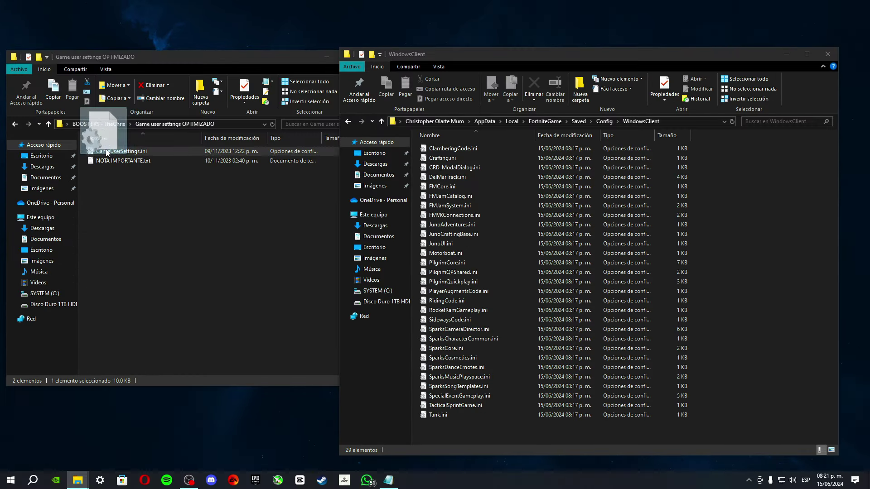
left_click_drag(114, 138, 113, 157)
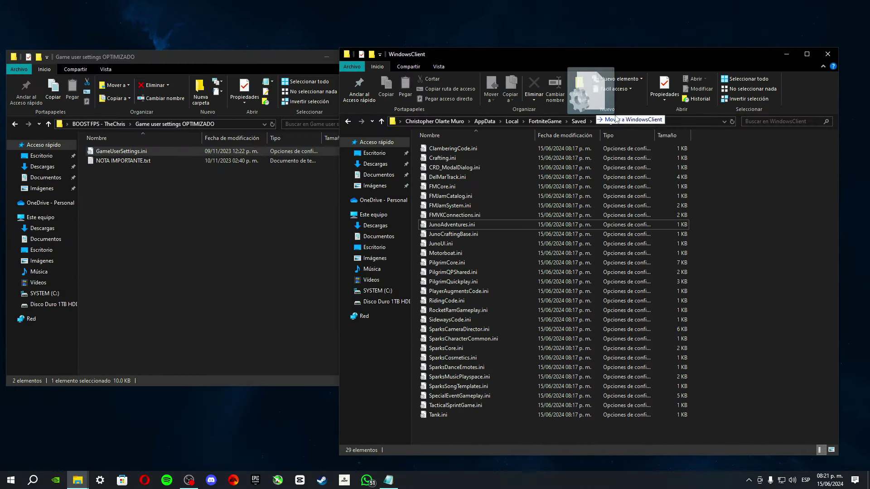
left_click_drag(616, 119, 749, 258)
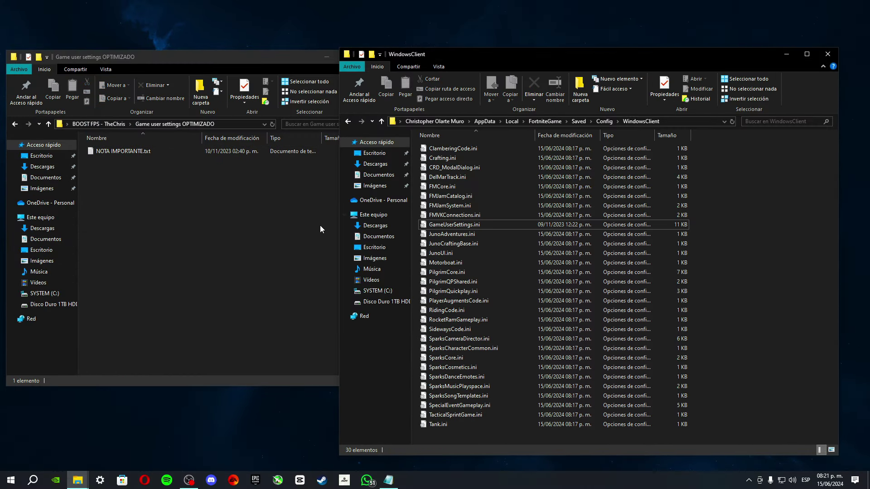
left_click(366, 59)
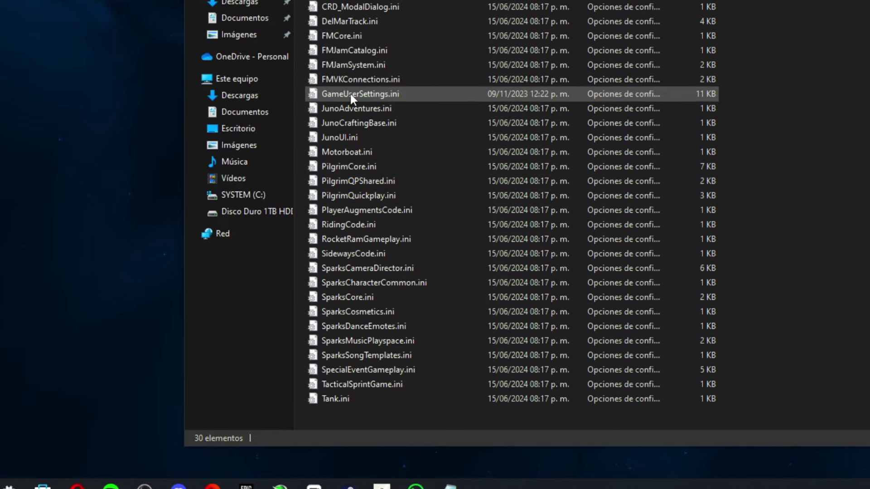
- Check the read-only attribute in the properties of the new GameUserSettings.ini and close the properties
right_click(349, 93)
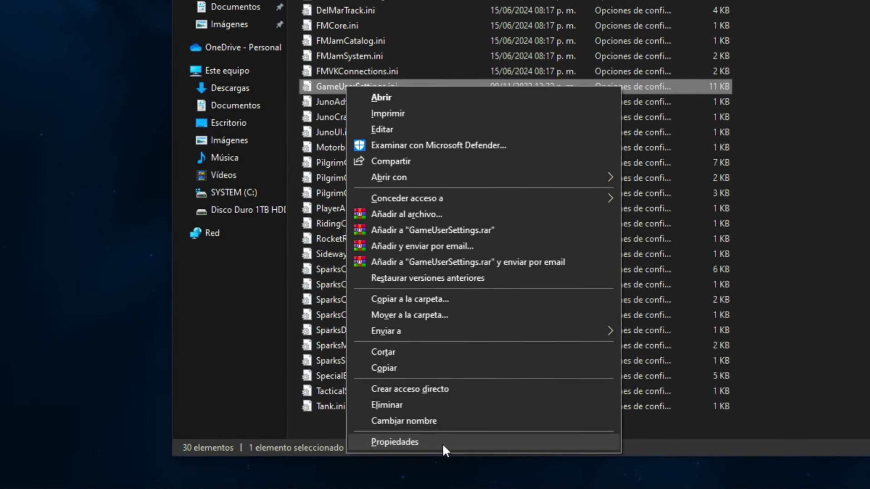
left_click(442, 443)
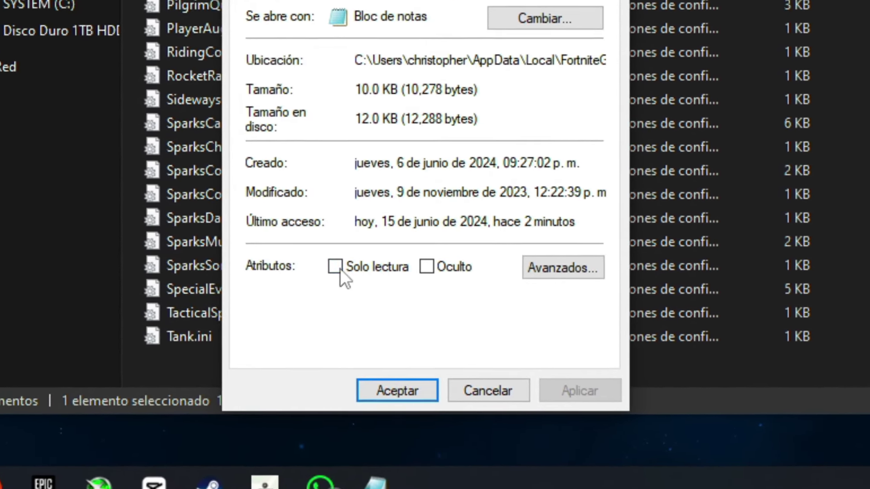
left_click(397, 391)
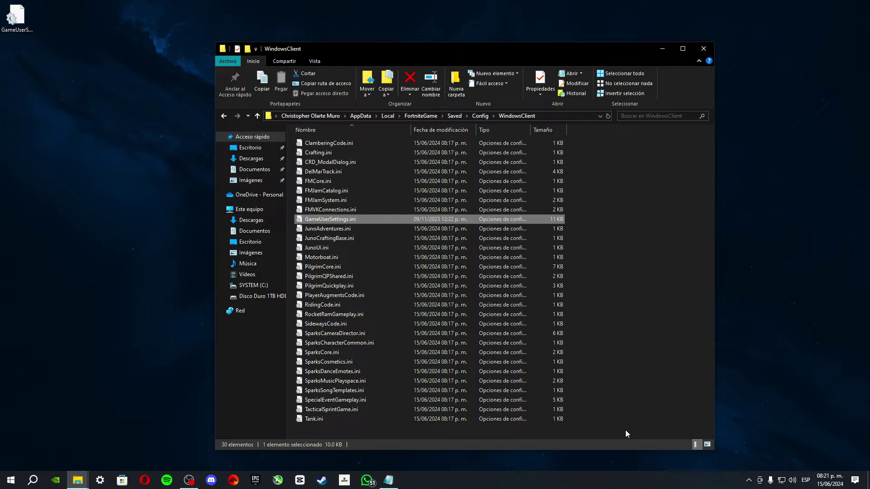
- Open the new GameUserSettings.ini for editing and review its bMotionBlur, bShowFPS and bShowGrass settings
double_click(328, 219)
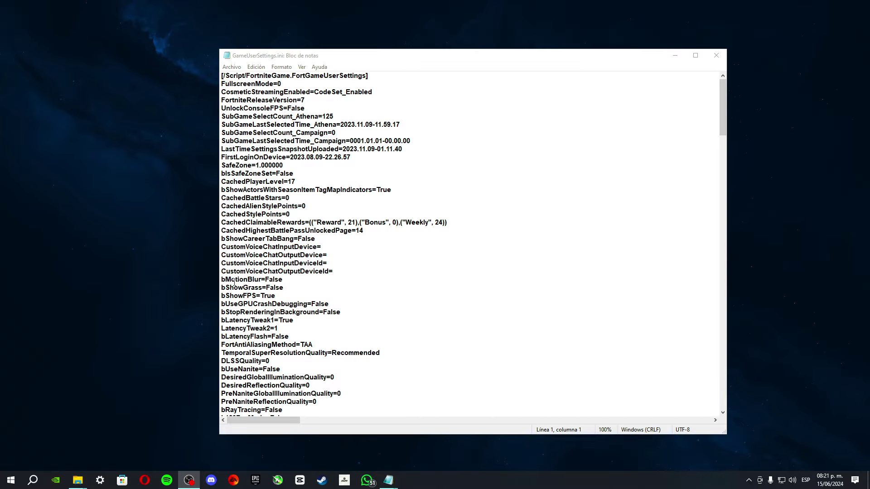
left_click_drag(222, 280, 265, 281)
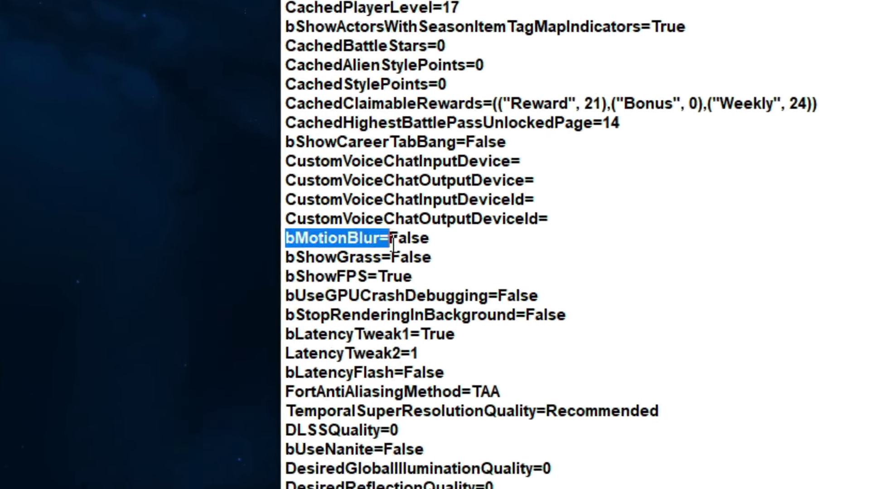
left_click_drag(393, 247, 386, 246)
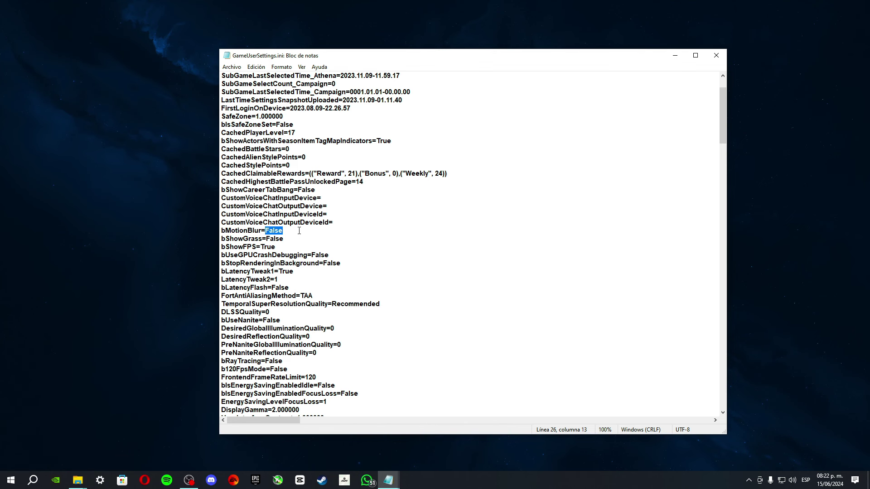
left_click_drag(275, 247, 258, 247)
left_click(281, 247)
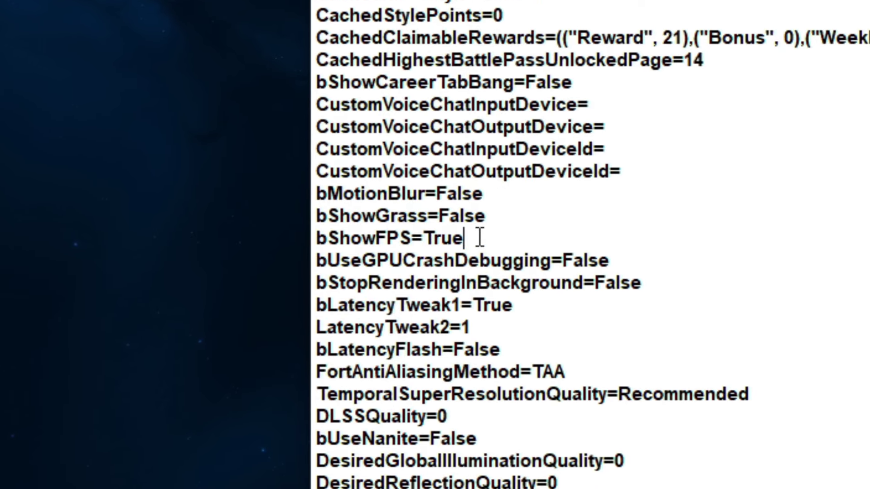
left_click(488, 193)
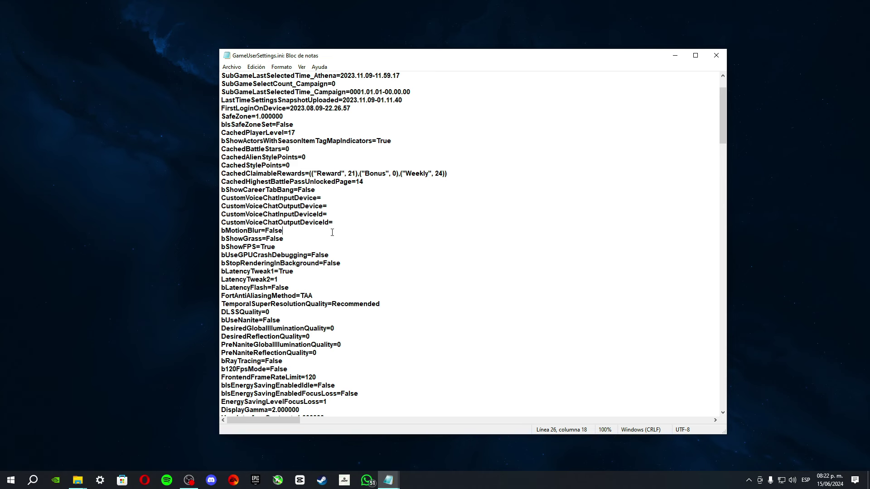
left_click_drag(292, 240, 213, 239)
left_click(304, 240)
- Examine the bRayTracing setting further down in GameUserSettings.ini
left_click_drag(724, 132, 728, 143)
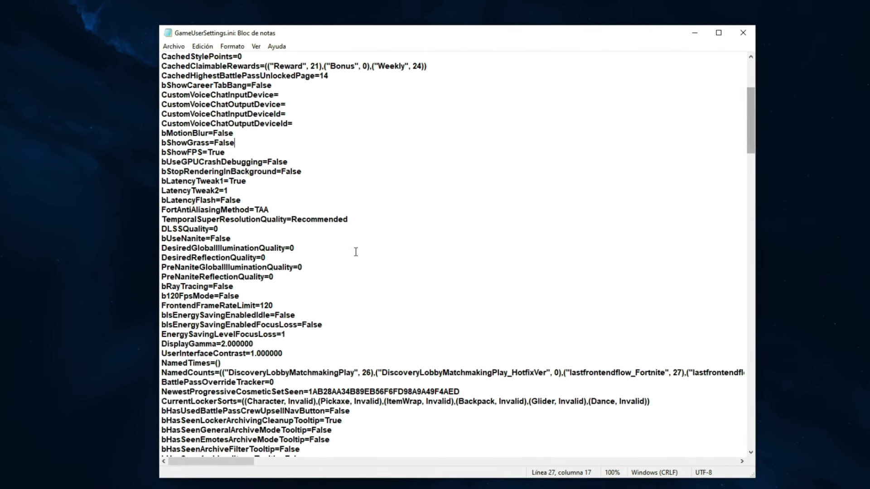
left_click_drag(399, 227, 321, 228)
left_click_drag(467, 228, 433, 228)
left_click(490, 230)
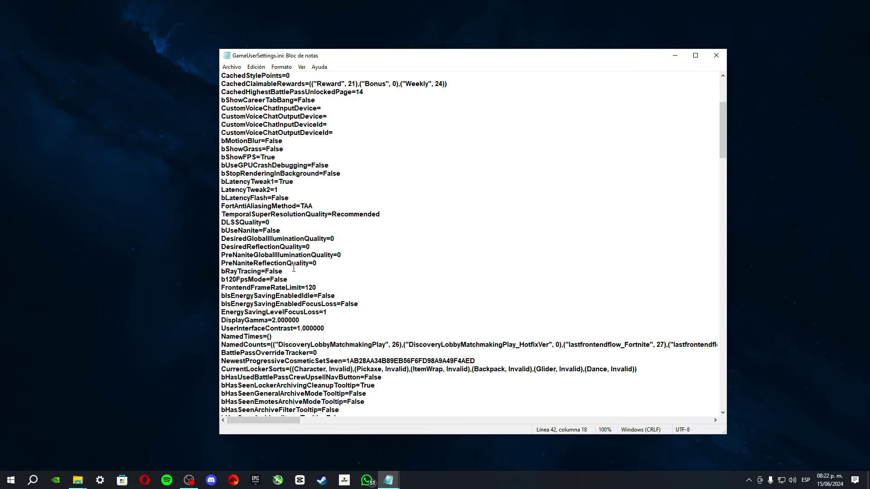
- Find the ResolutionSizeX and ResolutionSizeY lines in GameUserSettings.ini and examine the resolution they define
left_click_drag(723, 145, 766, 318)
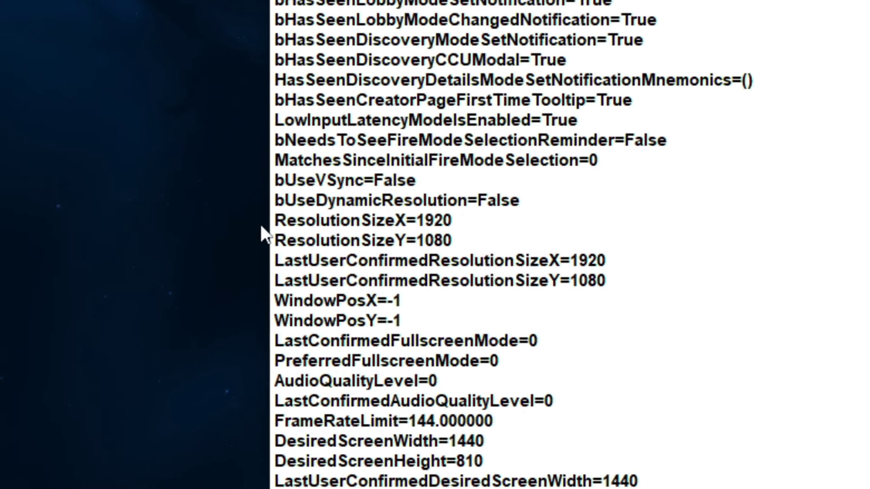
left_click_drag(274, 220, 372, 246)
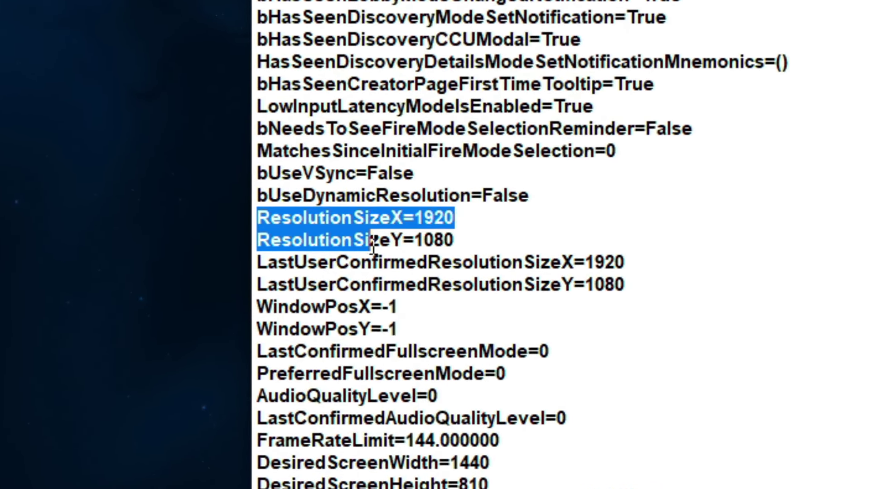
left_click(389, 240)
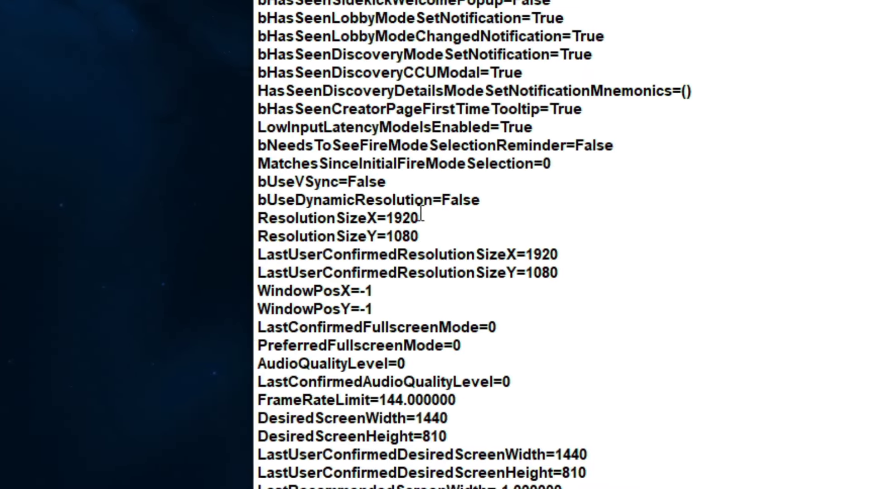
- Try a lower resolution in GameUserSettings.ini by setting ResolutionSizeX to 1680 and editing the ResolutionSizeY value
left_click(296, 257)
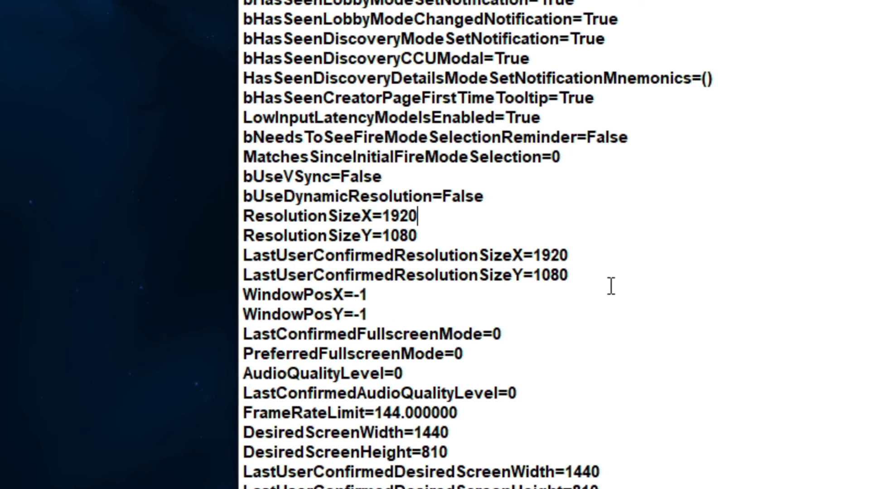
key("BackSpace")
key("BackSpace")
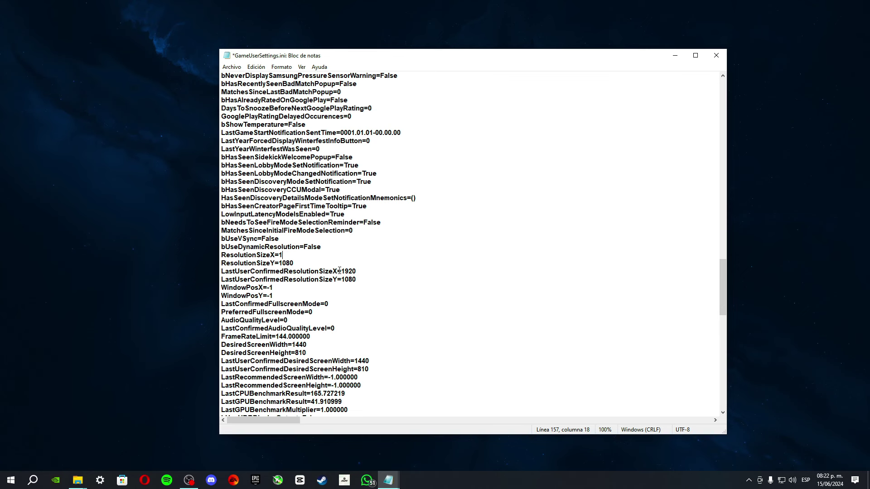
type("680")
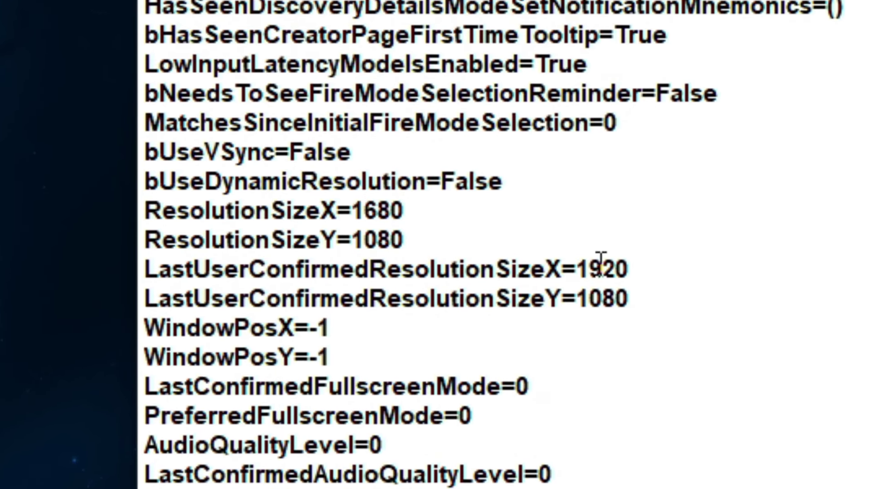
left_click(302, 260)
key("BackSpace")
key("BackSpace")
type("50")
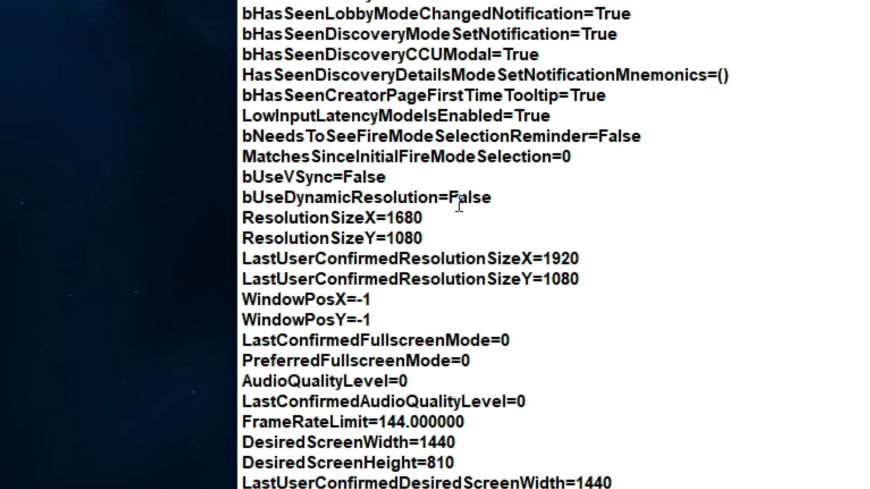
- Set ResolutionSizeX back to 1920 in GameUserSettings.ini
left_click(317, 255)
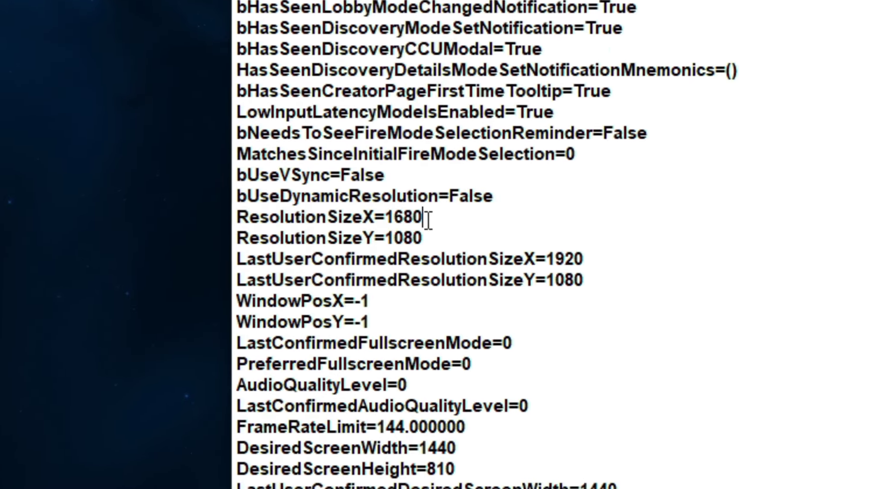
key("BackSpace")
key("BackSpace")
key("BackSpace")
type("920")
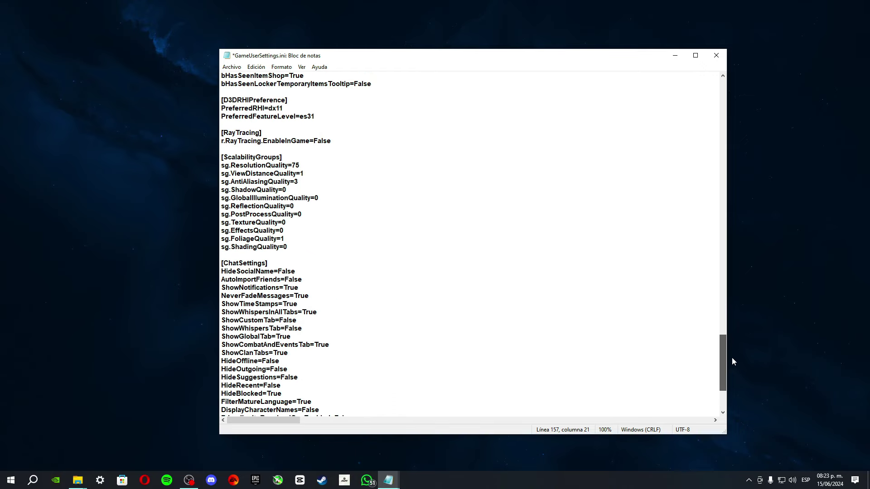
- Review the remaining sections down to the end of GameUserSettings.ini and save the file
left_click_drag(732, 358, 730, 386)
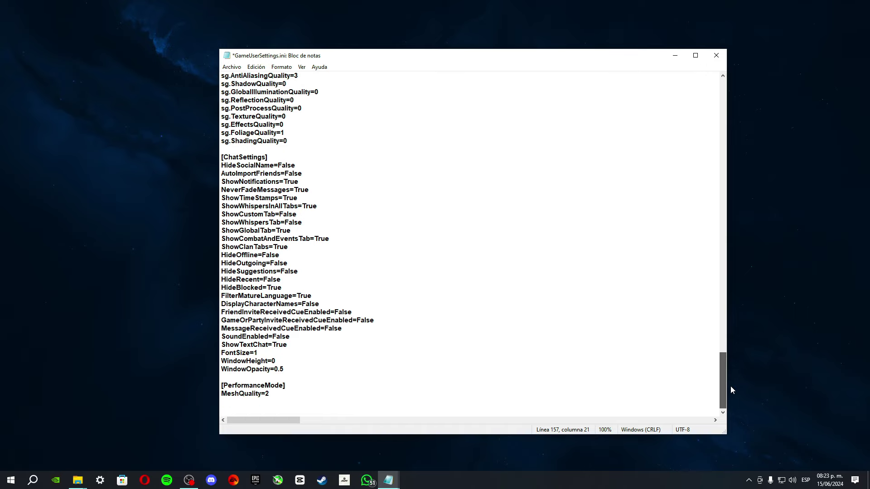
scroll(230, 139, "down", 1)
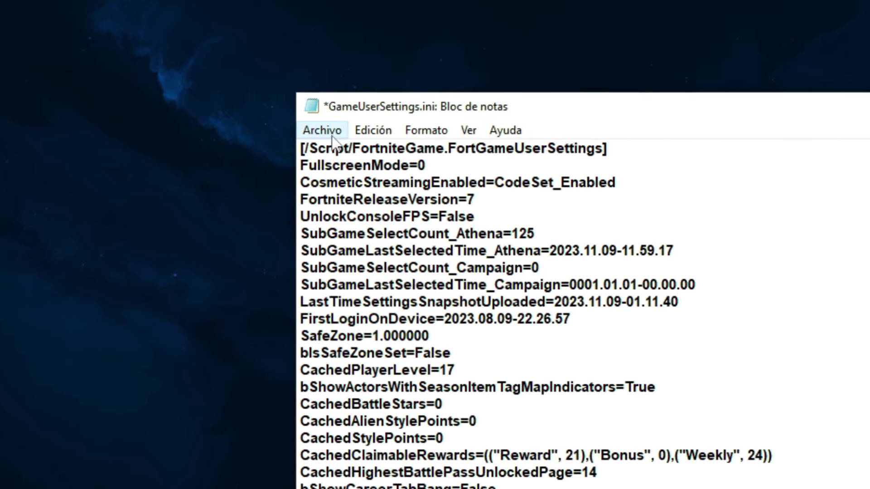
left_click(230, 67)
left_click(350, 218)
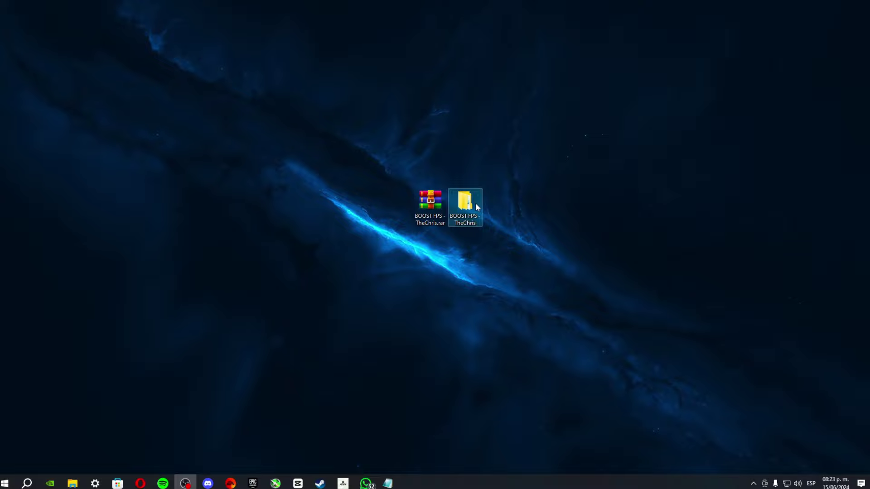
- Open the Programas Para Fortnite folder inside BOOST FPS - TheChris and look over the programs it contains
double_click(467, 204)
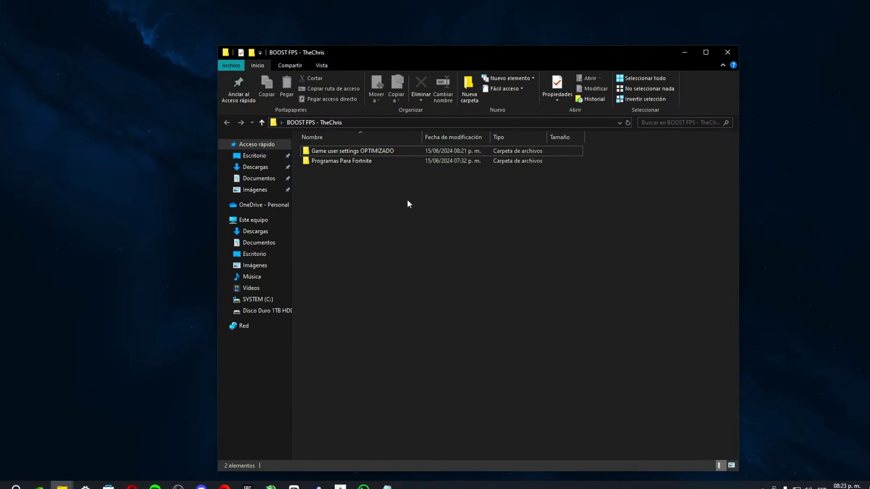
left_click(328, 162)
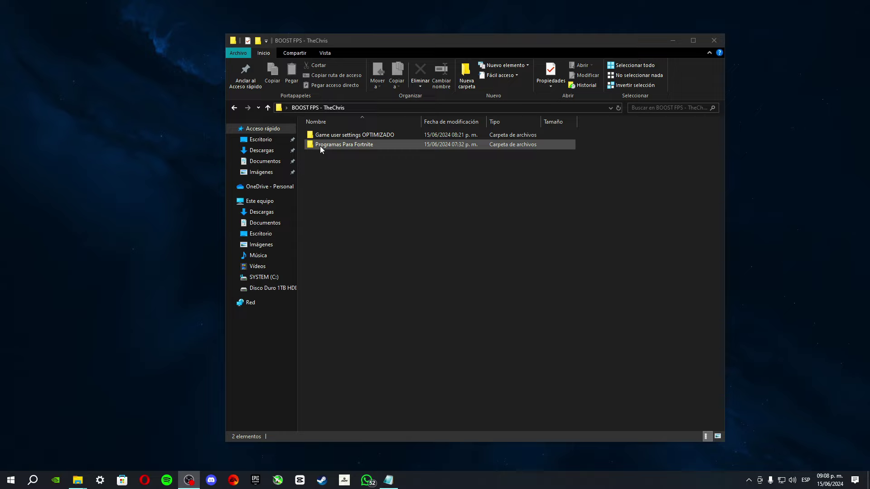
double_click(320, 146)
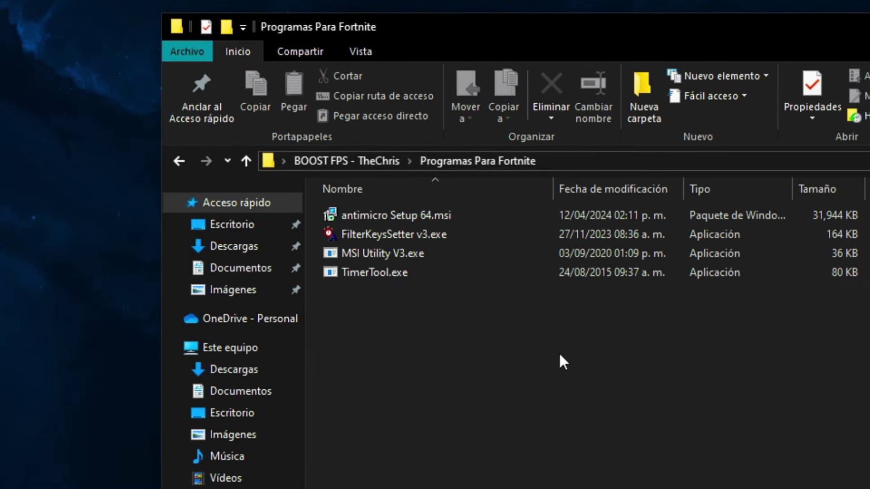
left_click(378, 220)
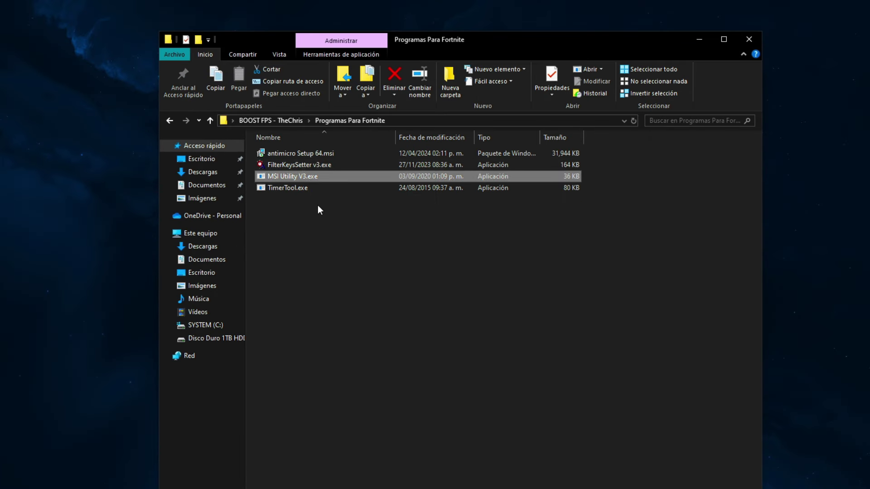
left_click(292, 189)
left_click(355, 225)
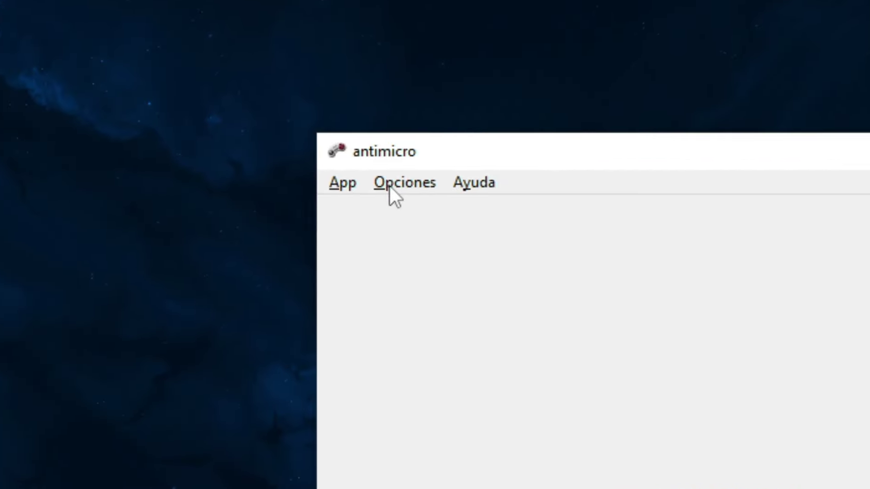
- In antimicro's general settings, set the key repeat delay to 250 ms and rate to 5 tiempo/s, and choose another controller polling rate
left_click(405, 186)
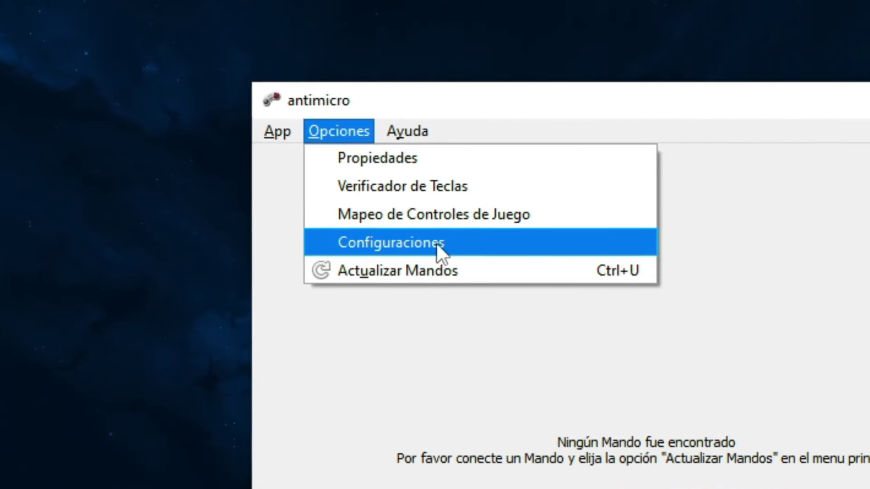
left_click(403, 244)
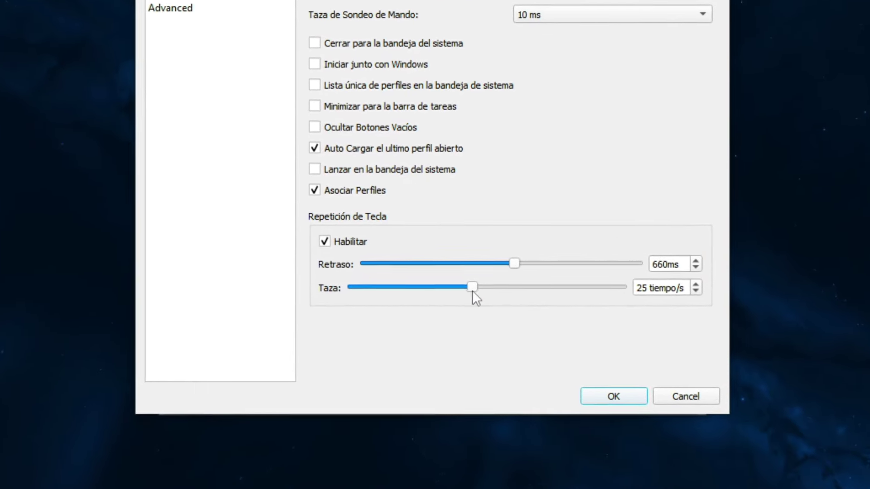
left_click_drag(472, 287, 337, 290)
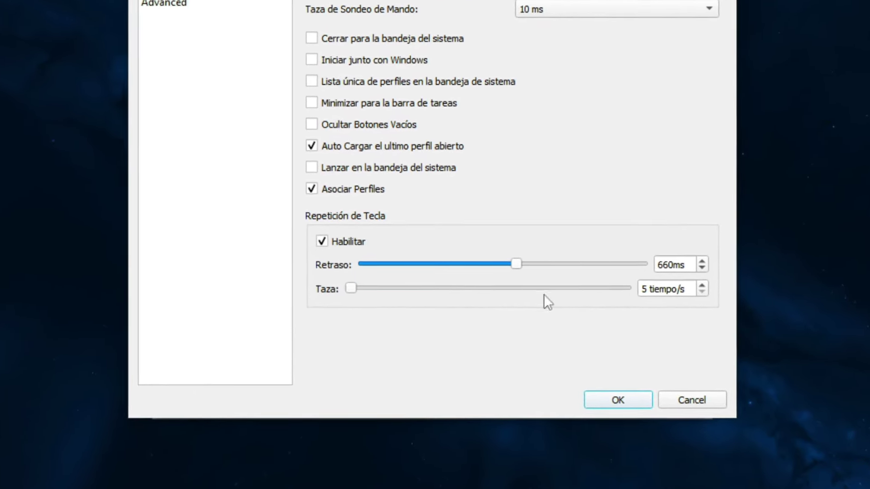
left_click_drag(517, 264, 232, 258)
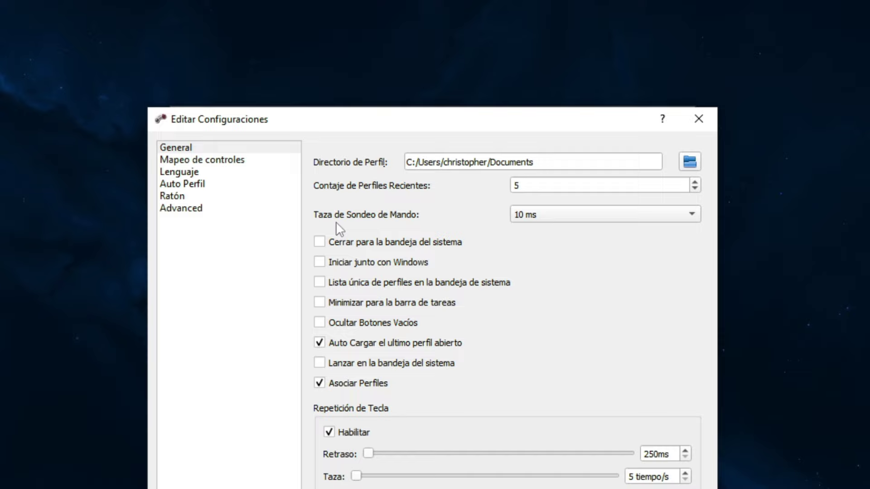
left_click(539, 217)
left_click(521, 59)
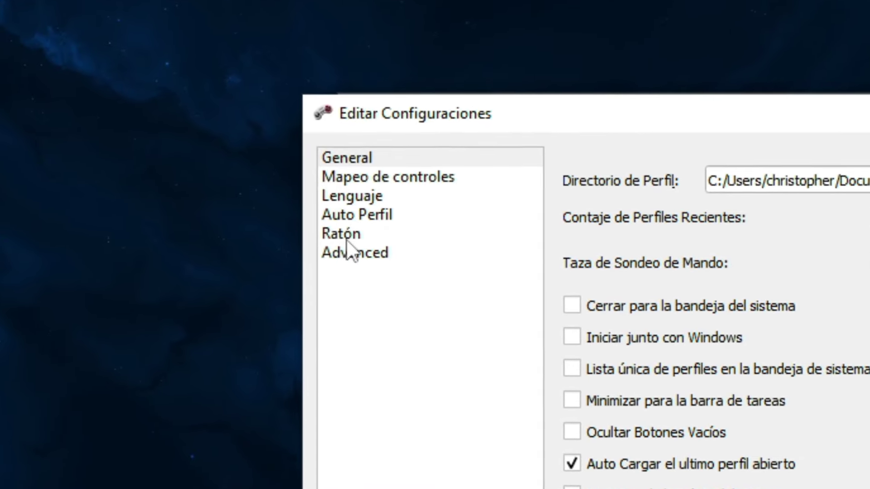
- In antimicro's mouse settings, disable enhanced pointer precision, set the update rate to 1 ms and the Spring screen to :0, and accept
left_click(349, 235)
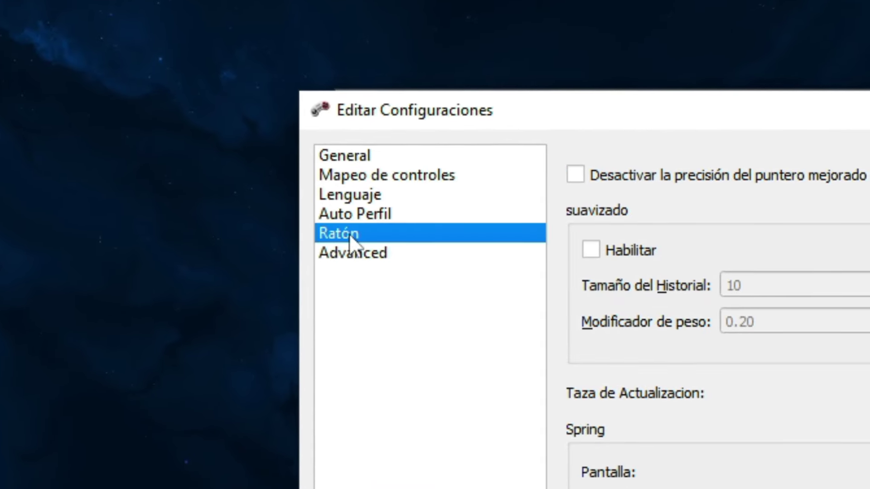
left_click(256, 169)
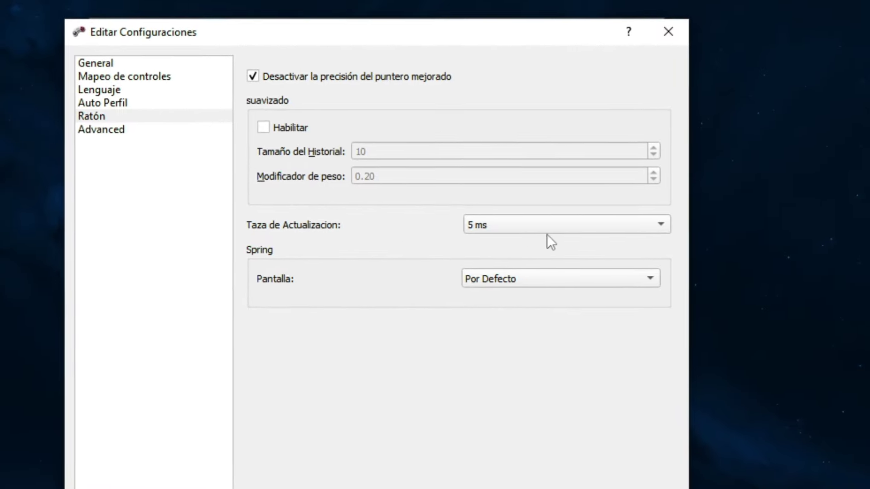
left_click(548, 235)
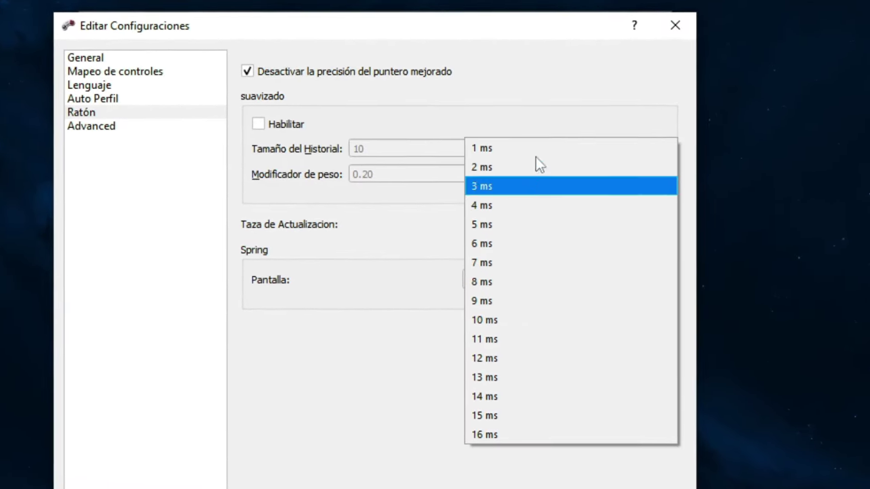
left_click(514, 145)
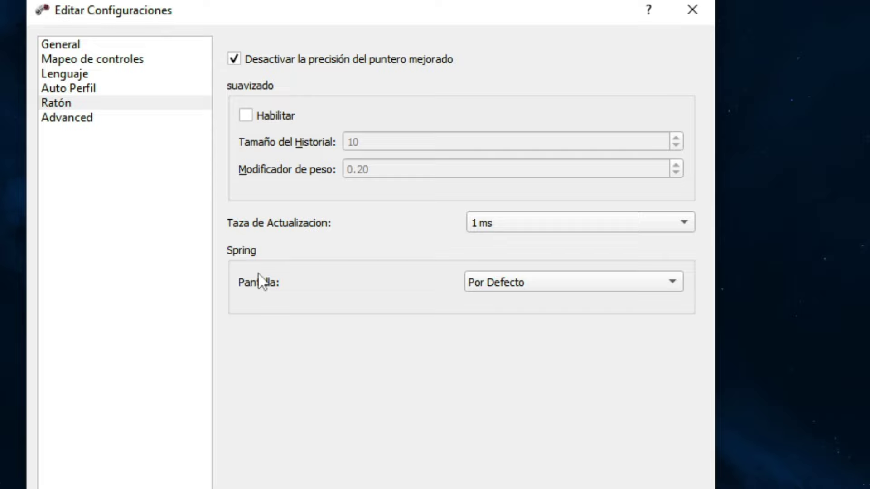
left_click(579, 284)
left_click(506, 304)
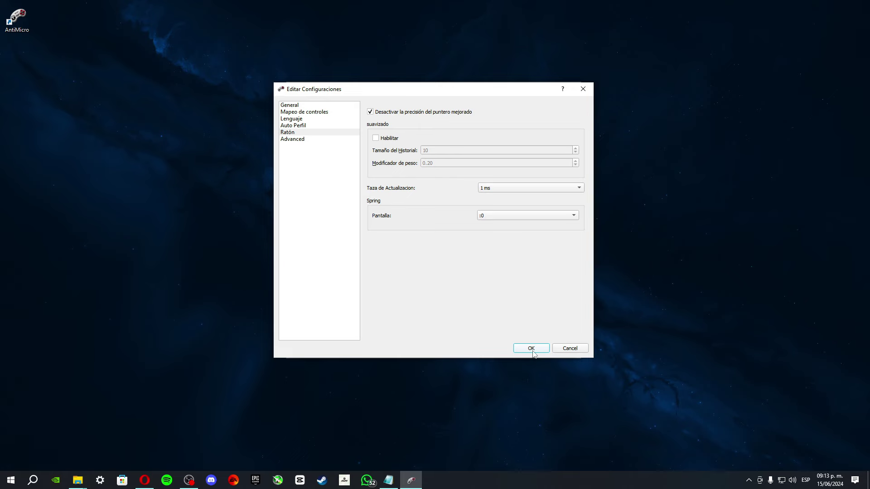
left_click(533, 351)
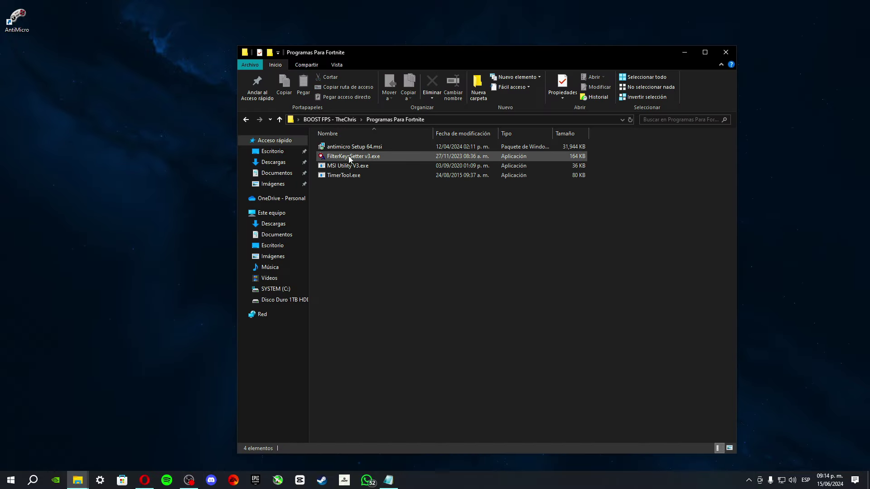
- Launch FilterKeysSetter v3.exe from the Programas Para Fortnite folder and minimize the folder window
left_click(350, 157)
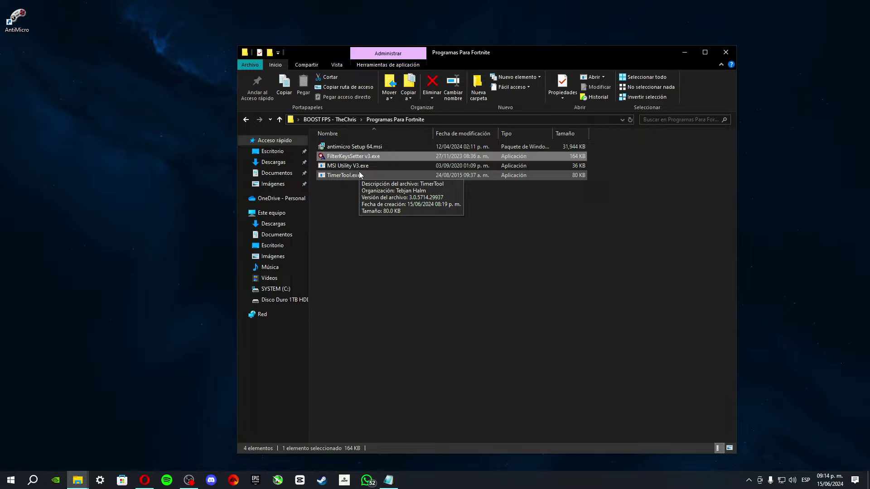
double_click(341, 155)
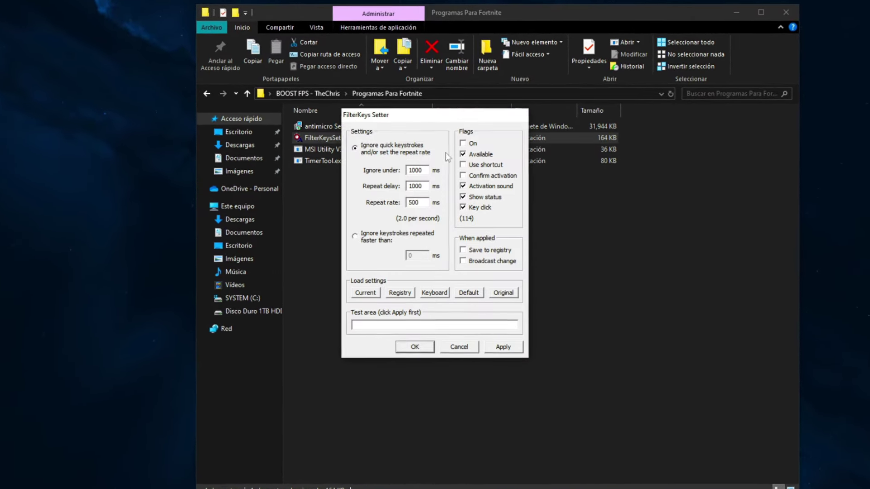
left_click(737, 10)
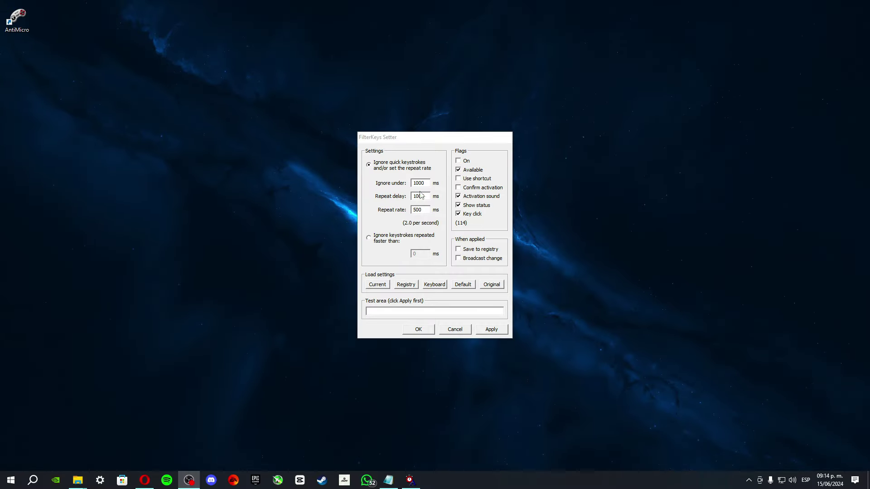
- Set FilterKeys Setter to ignore keystrokes under 0 ms, with a repeat delay of 150 ms and a repeat rate of 25 ms
left_click(438, 199)
key("BackSpace")
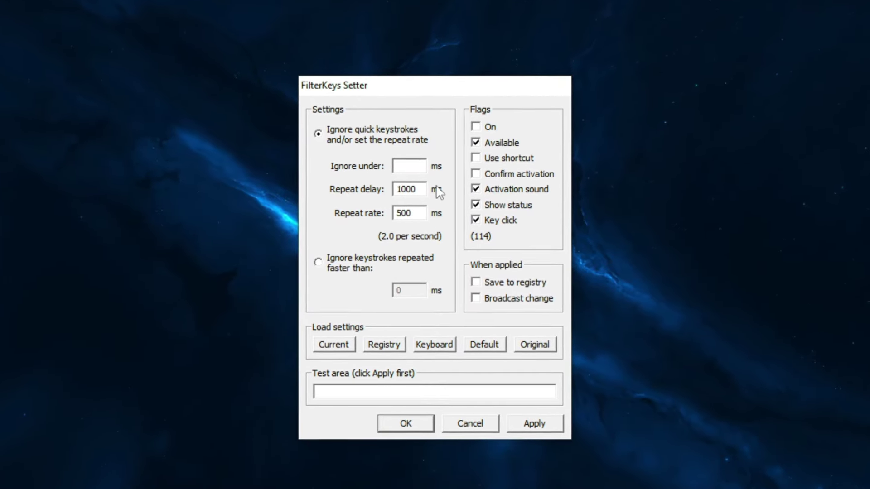
type("0")
key("Tab")
key("BackSpace")
type("1")
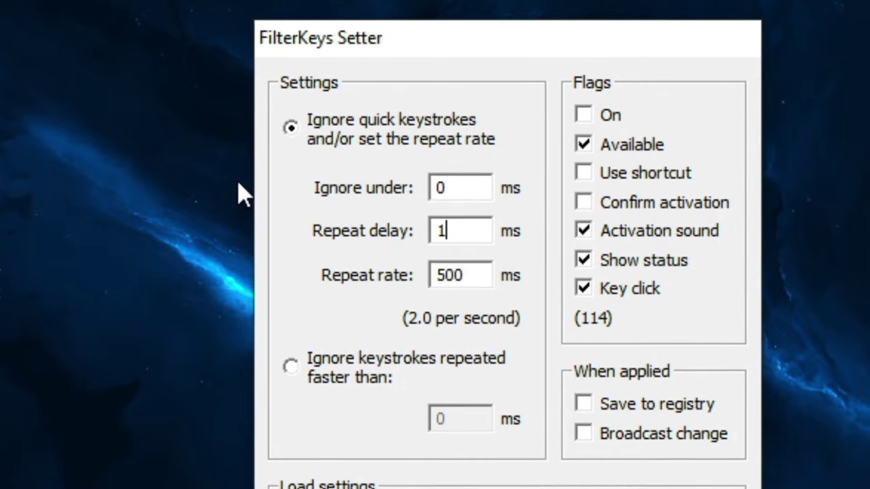
type("50")
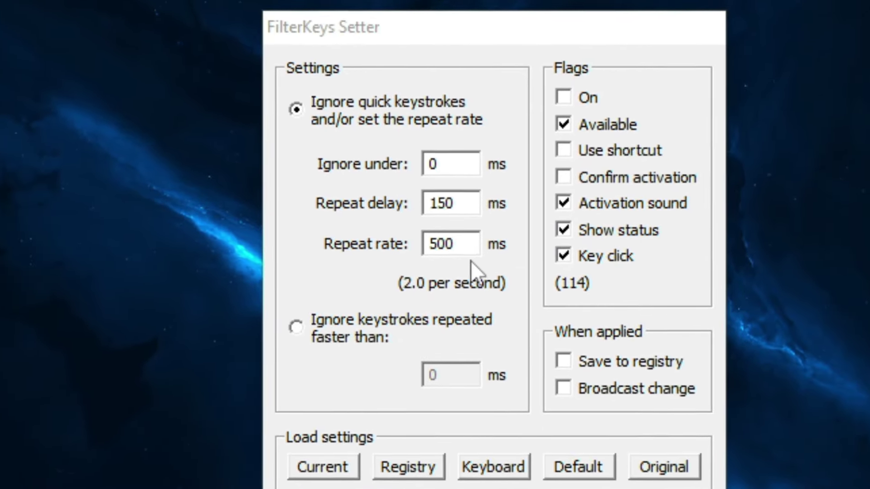
key("Tab")
key("BackSpace")
type("25")
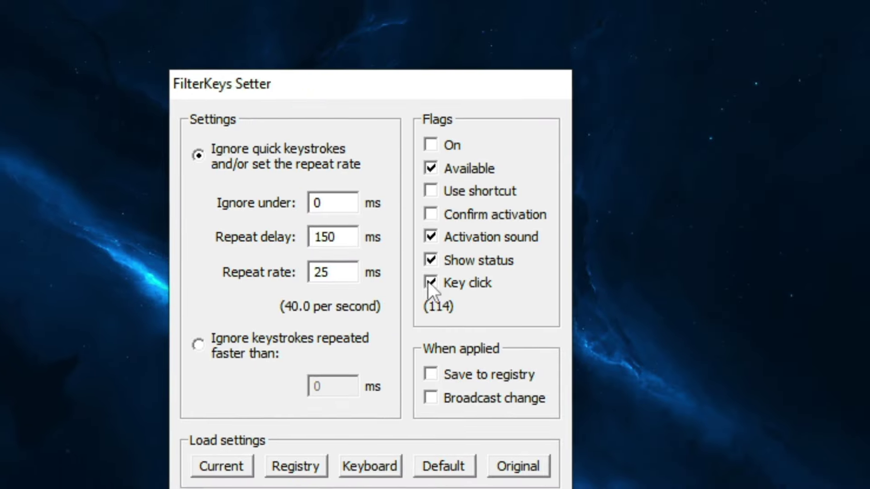
- Turn off FilterKeys Setter's key click, show status and activation sound flags, and turn on the On flag
left_click(430, 283)
left_click(430, 259)
left_click(499, 236)
key("alt+o")
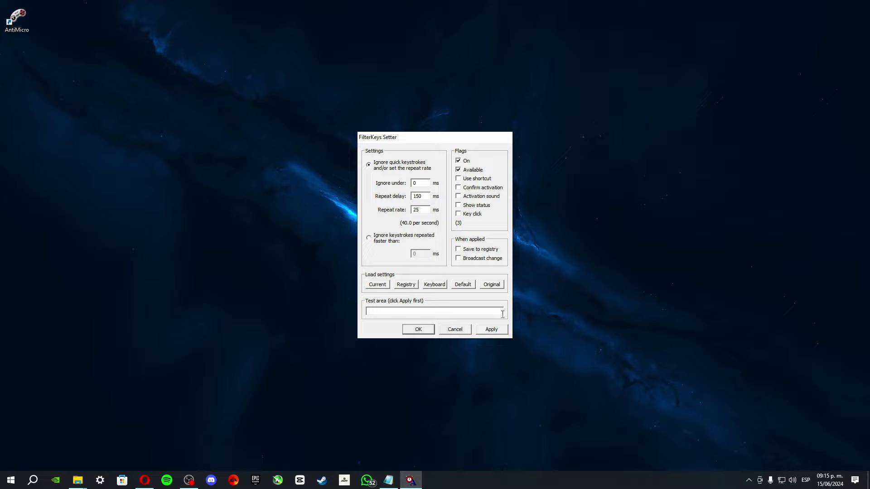
- Try the keyboard response with random letters in FilterKeys Setter's test area, and accept the settings
left_click(400, 311)
type("adadsadasda")
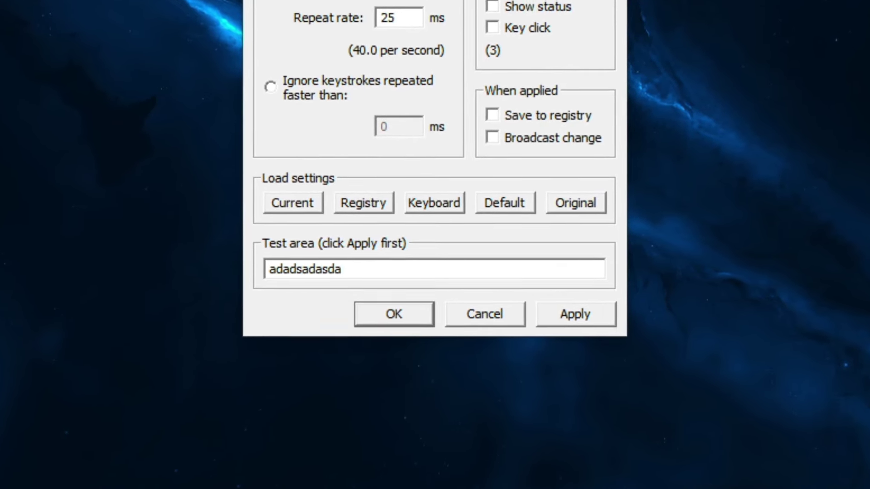
type("adass asdadassad")
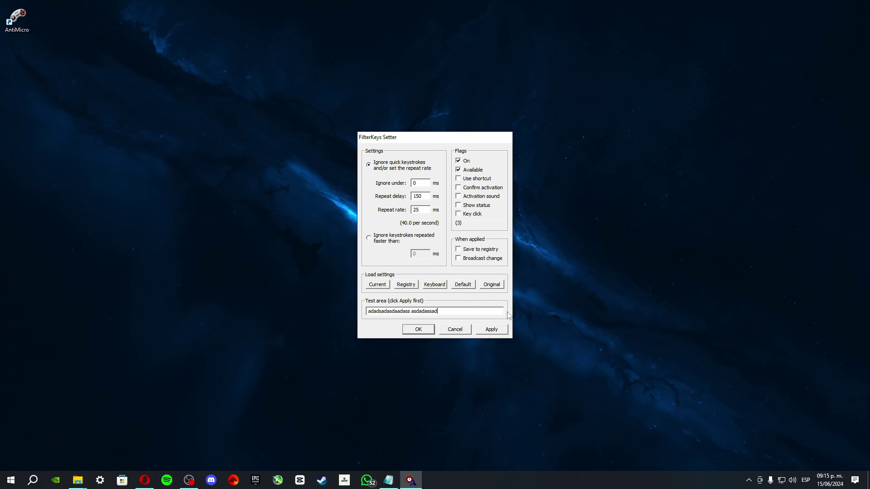
left_click(406, 331)
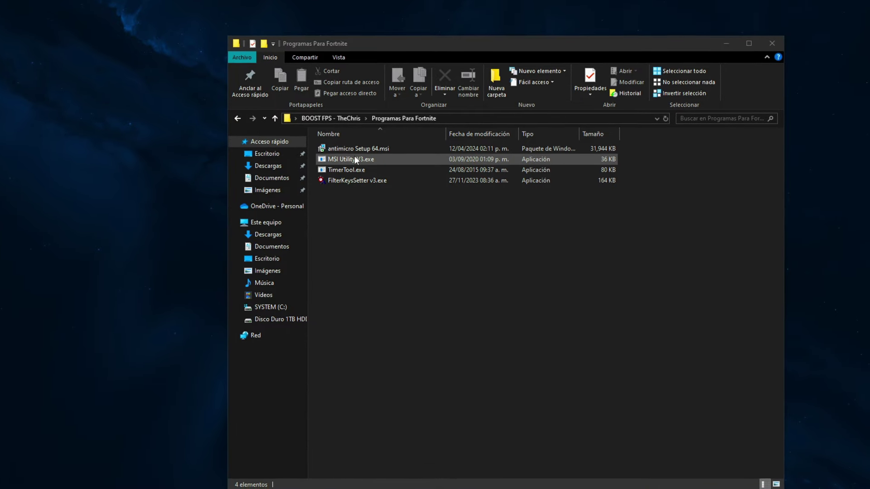
- Run MSI Utility V3.exe from the Programas Para Fortnite folder as administrator
left_click(355, 161)
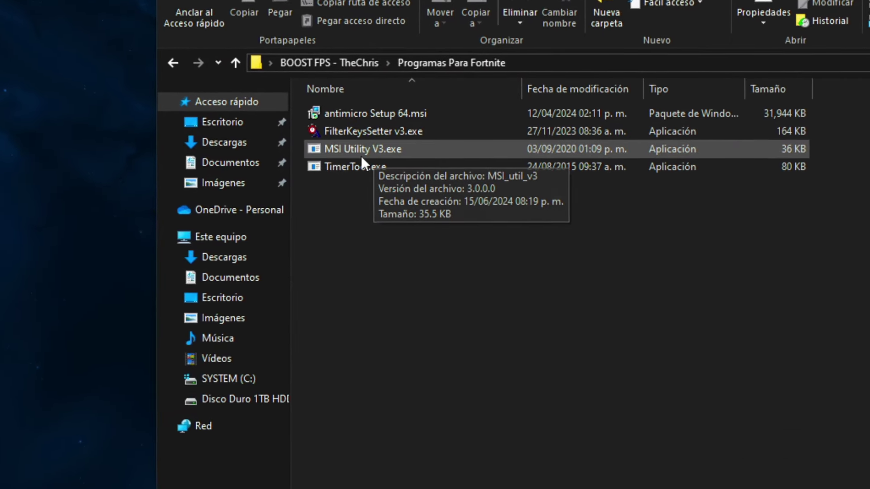
right_click(359, 181)
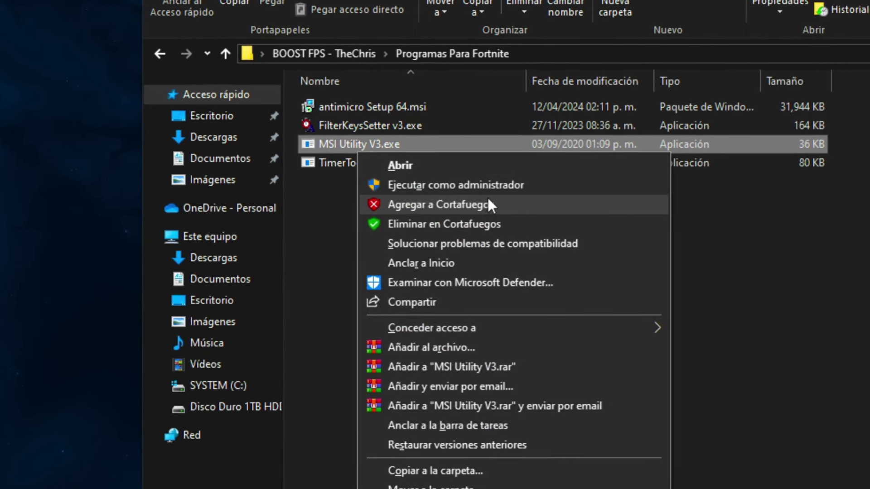
left_click(440, 187)
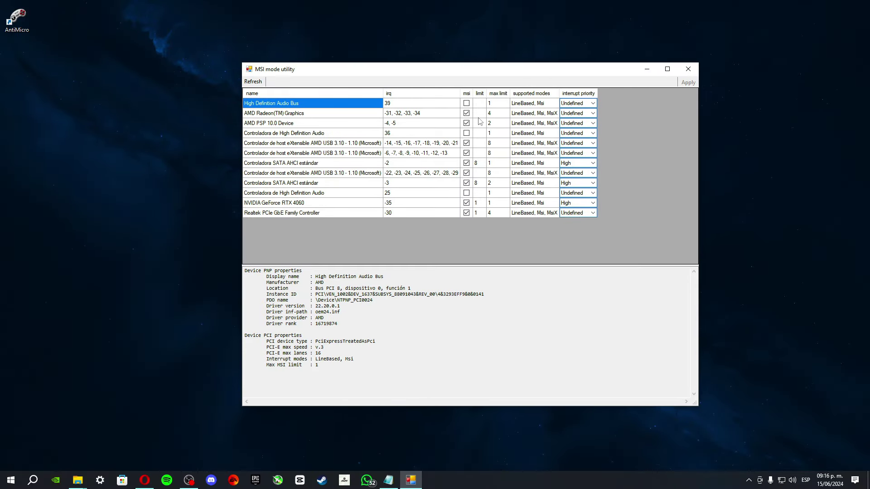
- Set the interrupt priority of the NVIDIA GeForce RTX 4060 to High in MSI mode utility
left_click(284, 204)
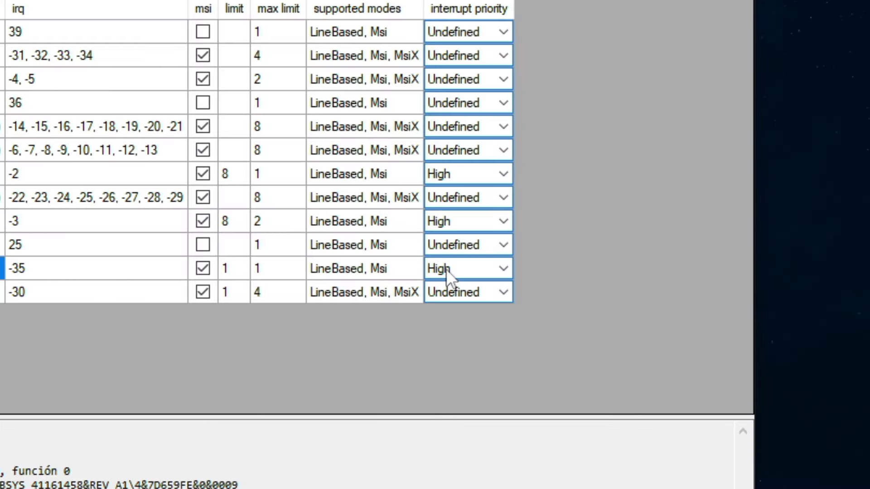
scroll(447, 269, "up", 3)
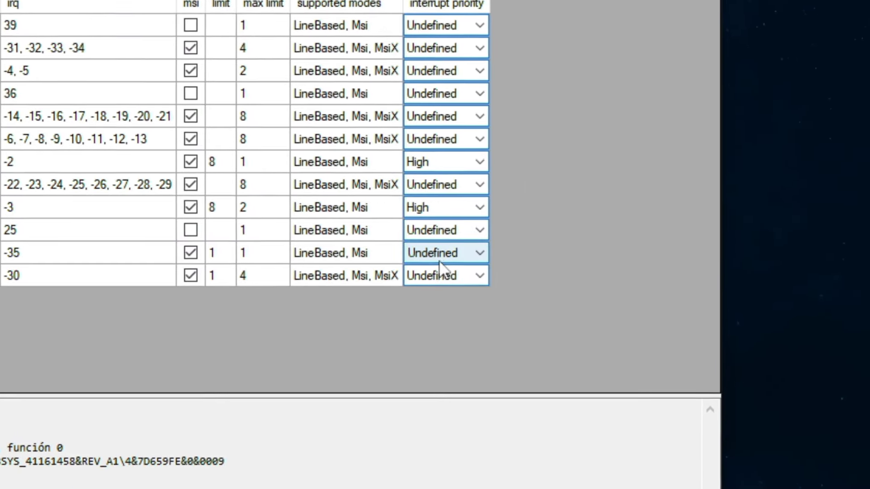
left_click(458, 275)
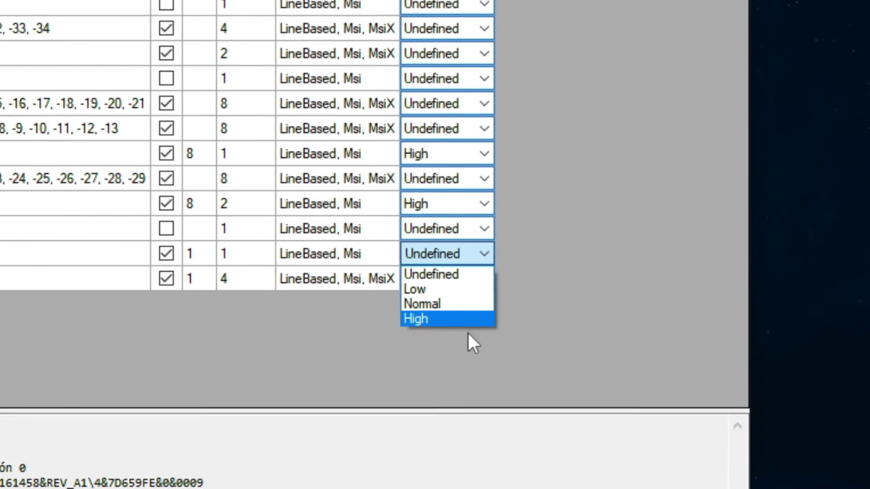
left_click(433, 317)
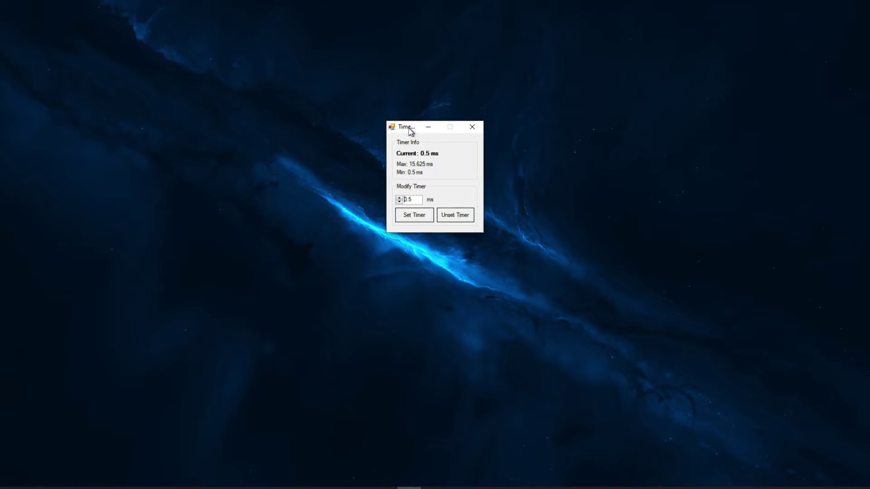
- Apply a 0.5 ms timer in TimerTool and minimize its window
left_click_drag(411, 132, 471, 136)
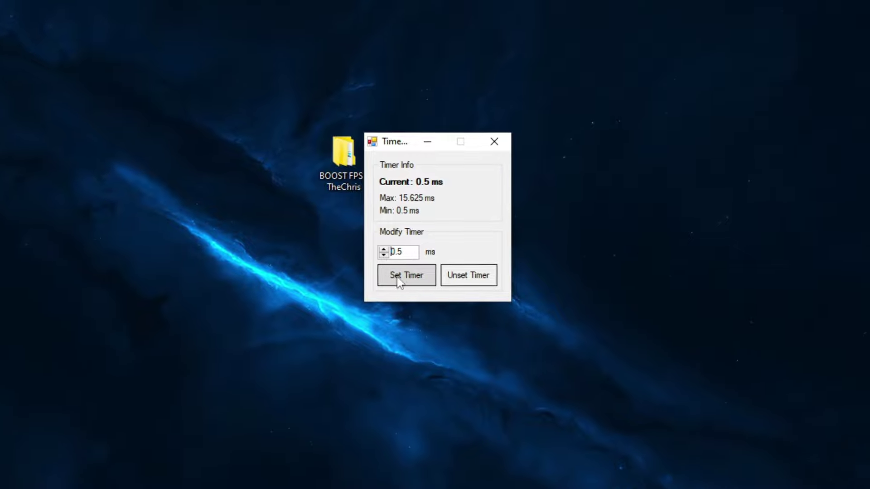
left_click(392, 283)
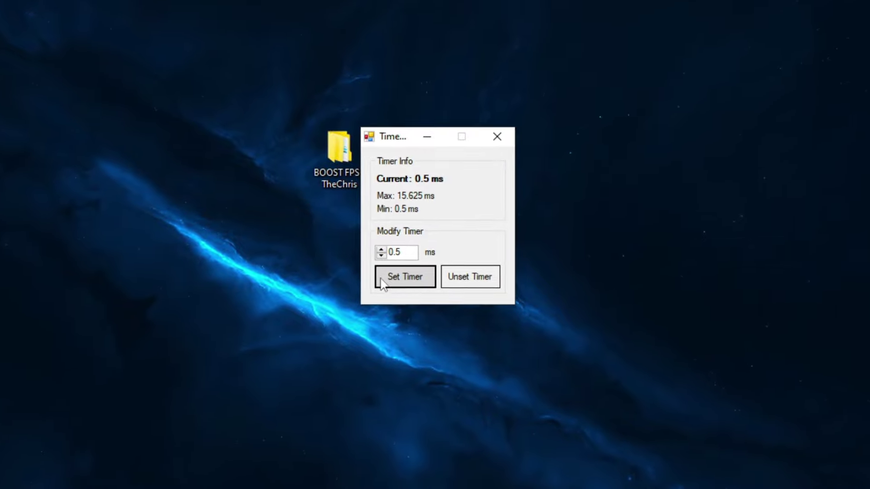
left_click(427, 136)
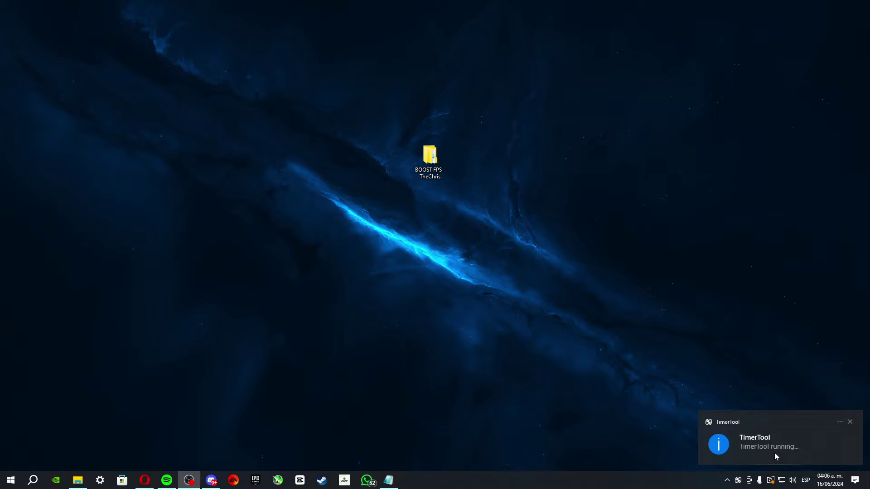
- Restore the TimerTool window, re-enter 0.5 ms as the timer value, and minimize it again
left_click(774, 455)
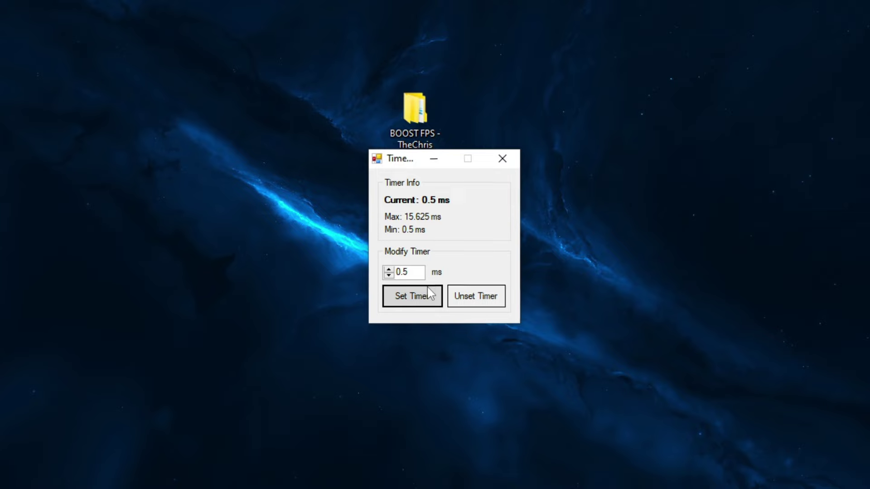
double_click(410, 274)
type("0.5")
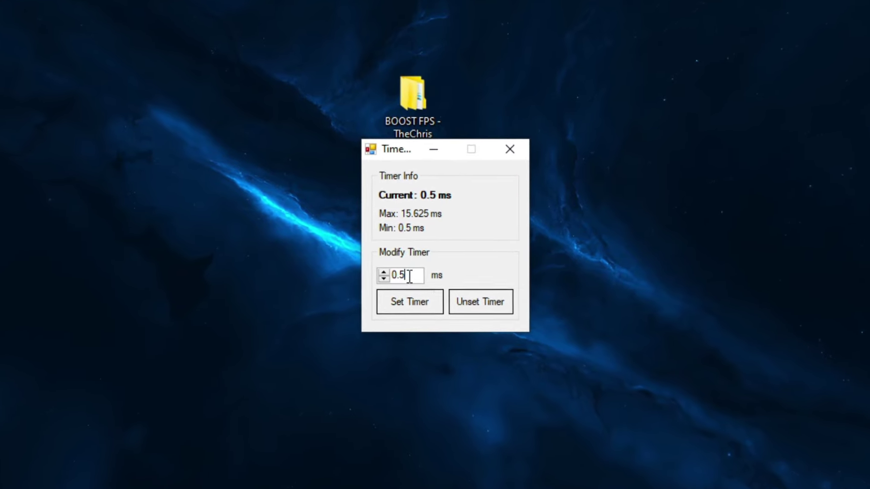
left_click(433, 148)
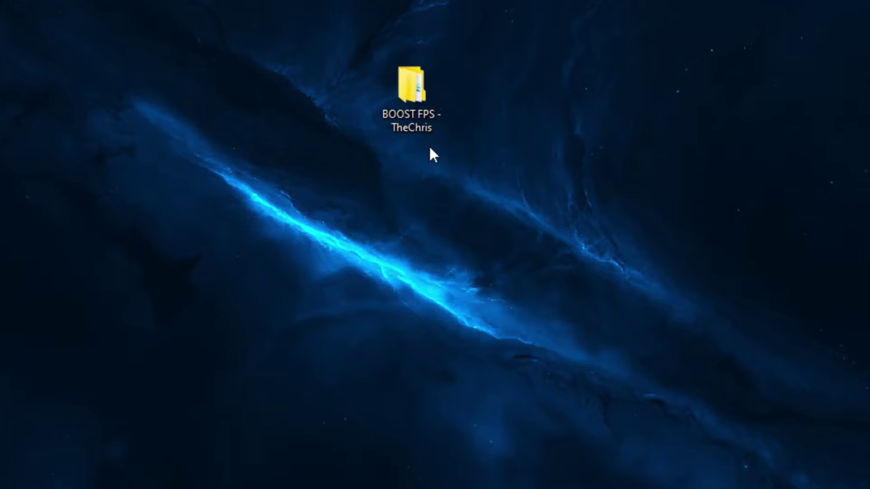